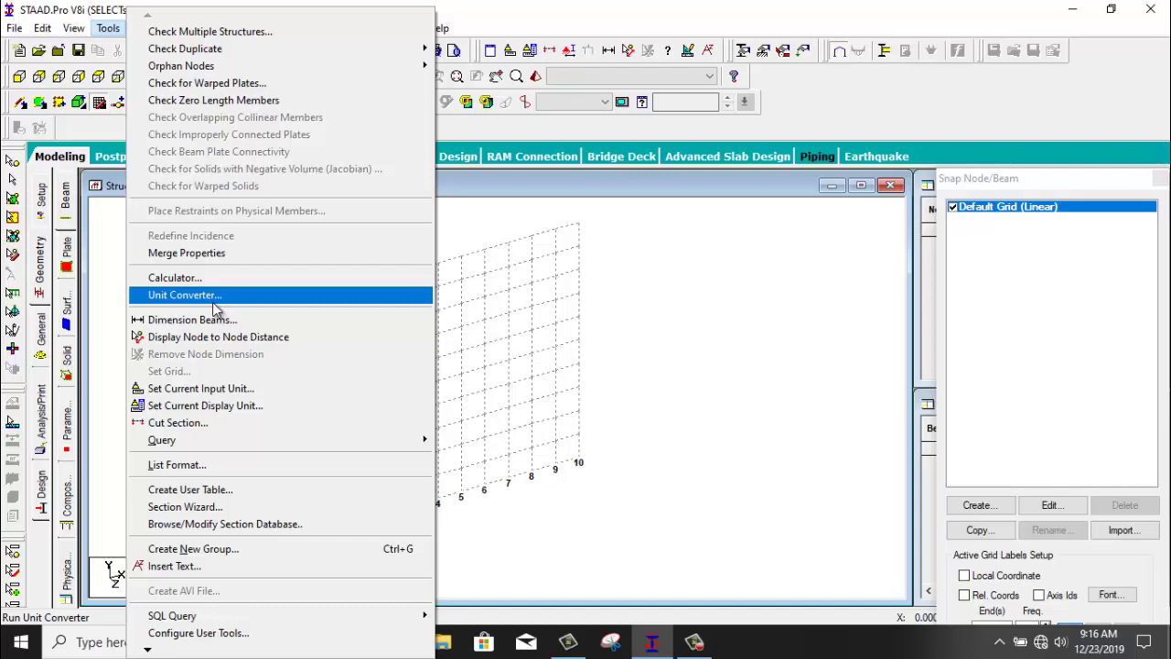
Open the unit converter and convert a length of 3 meters to feet.
left_click(211, 298)
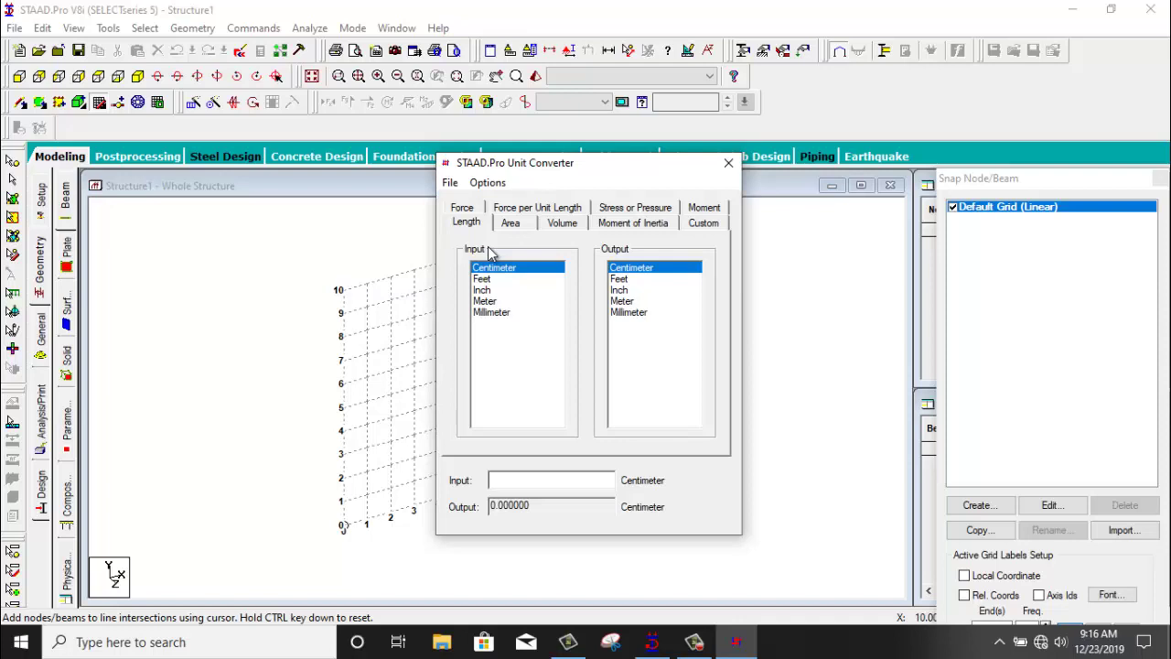
left_click(485, 301)
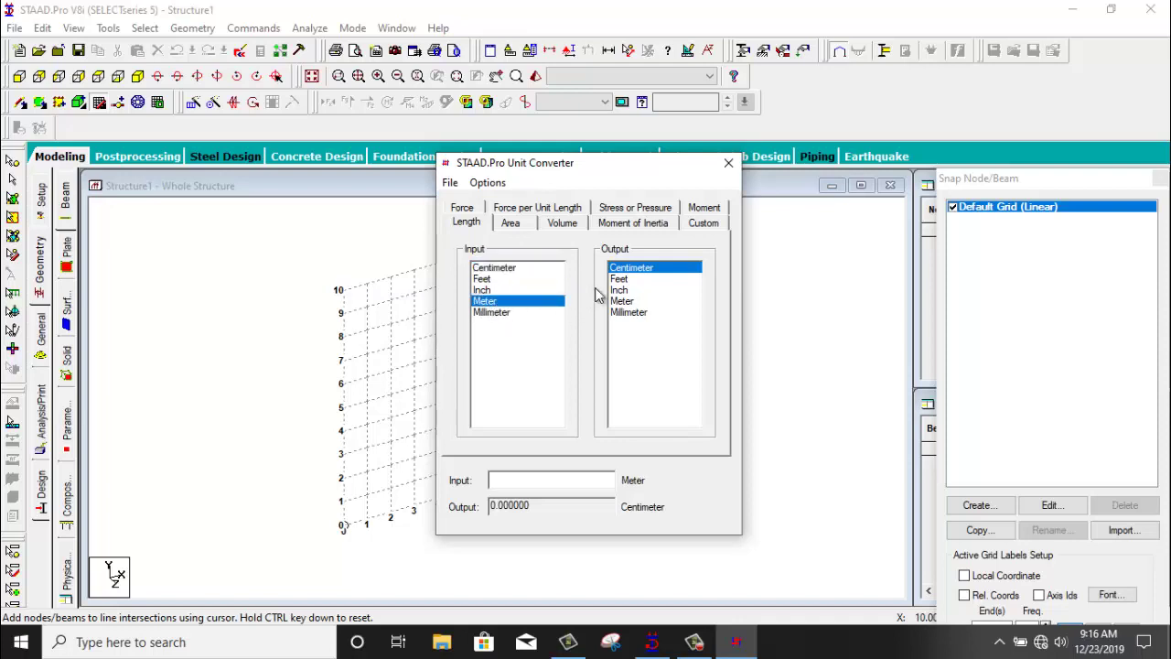
left_click(623, 279)
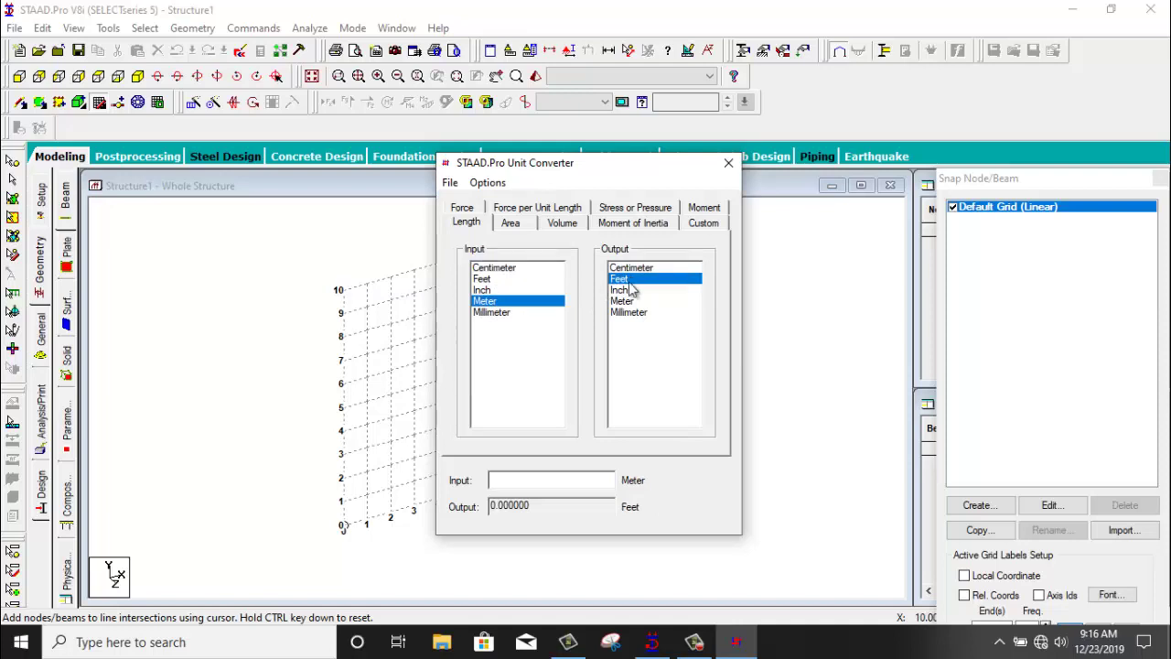
left_click(523, 479)
type("3")
left_click(568, 508)
Convert lengths of 3 and 10 from feet to meters.
left_click(483, 279)
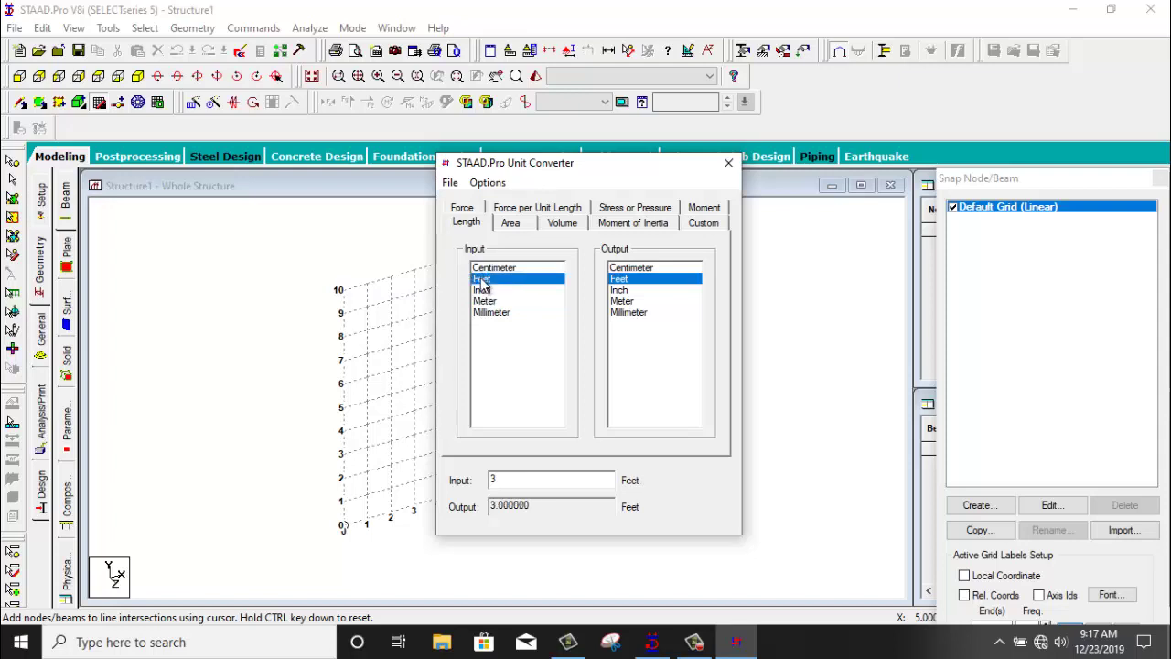
left_click(631, 302)
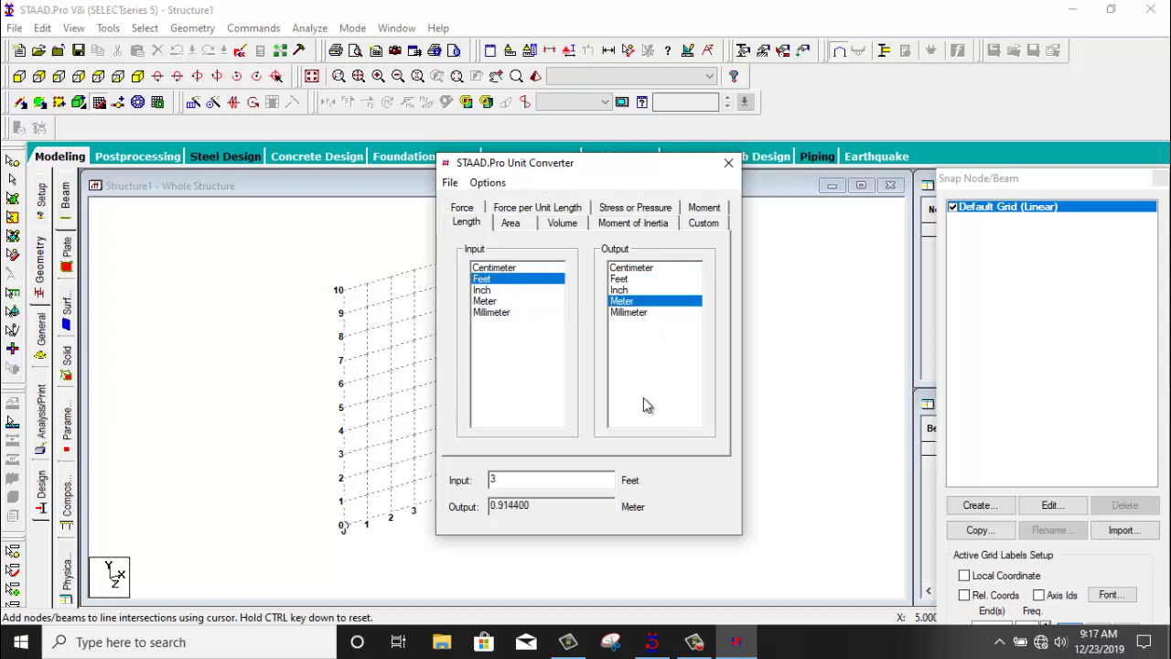
left_click_drag(523, 479, 454, 480)
type("10")
Convert an area of 1200 square feet to square meters.
left_click(510, 225)
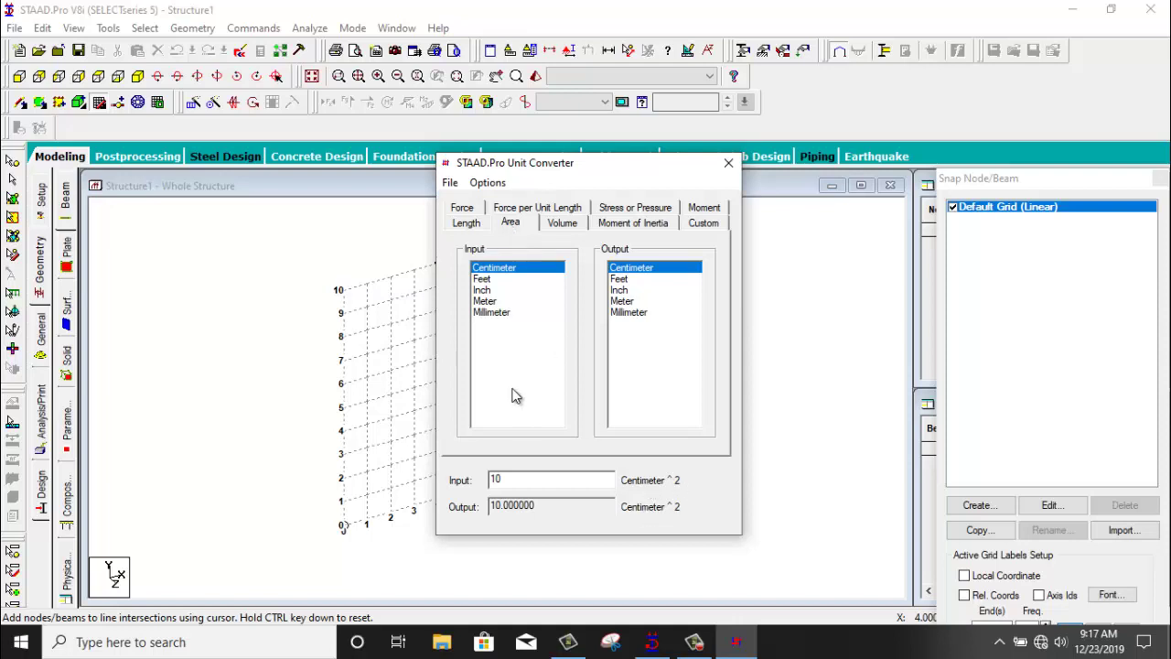
left_click(483, 279)
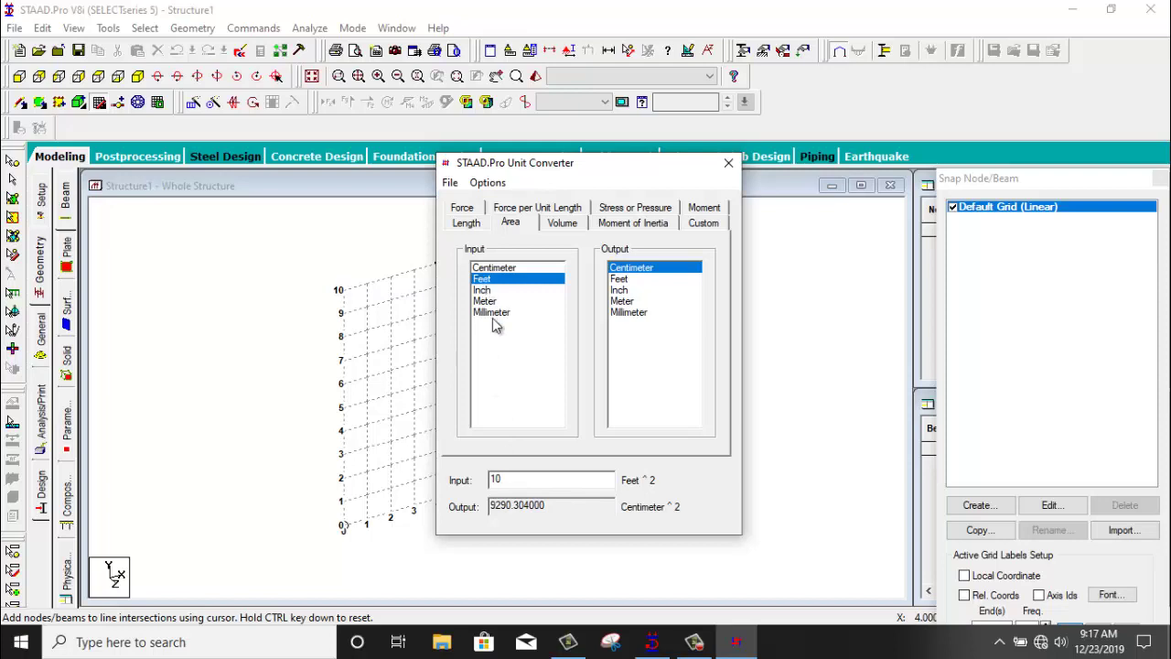
left_click_drag(515, 479, 468, 482)
type("1200")
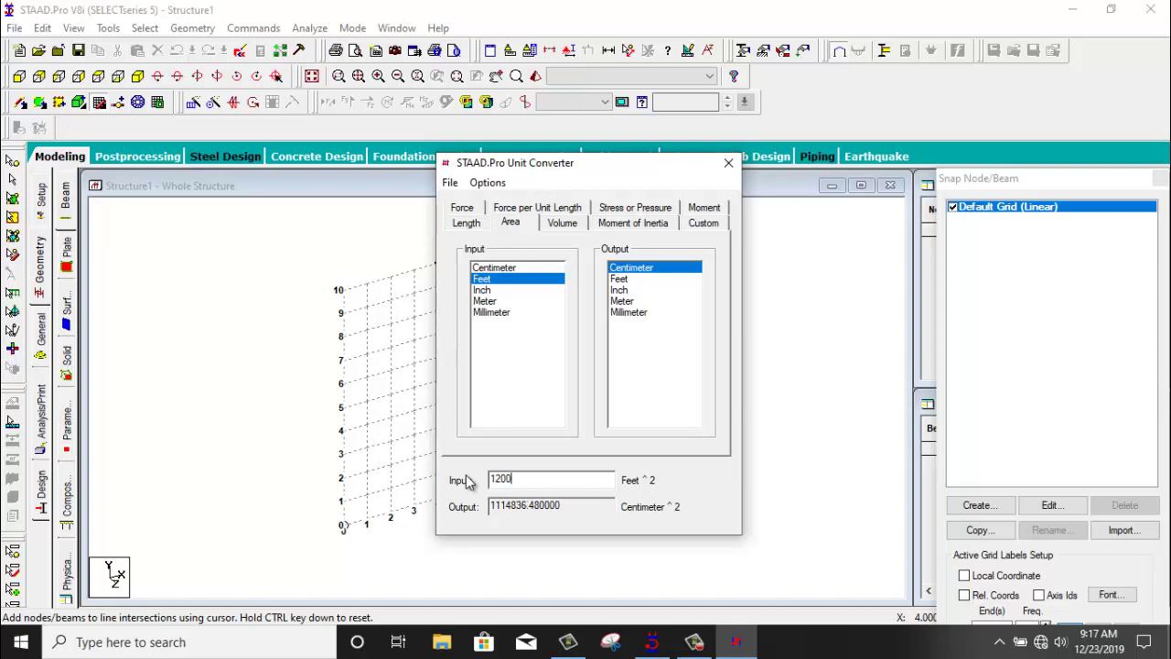
left_click(625, 304)
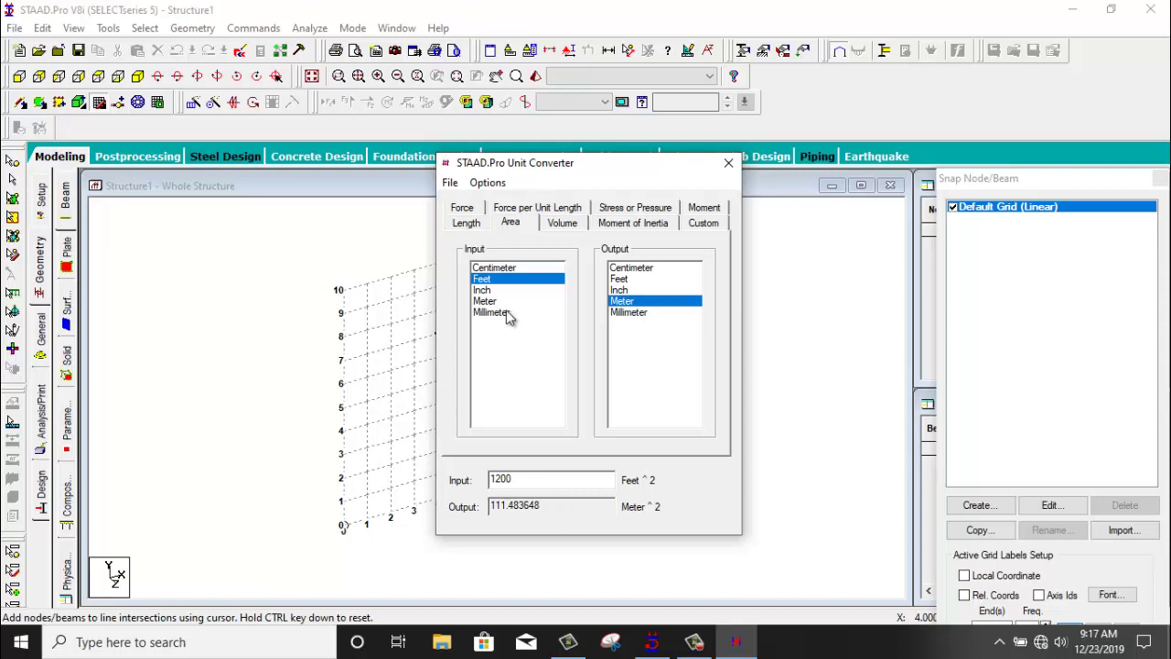
Look through the converter's volume, moment of inertia, force, force per unit length, stress or pressure, and moment categories.
left_click(555, 225)
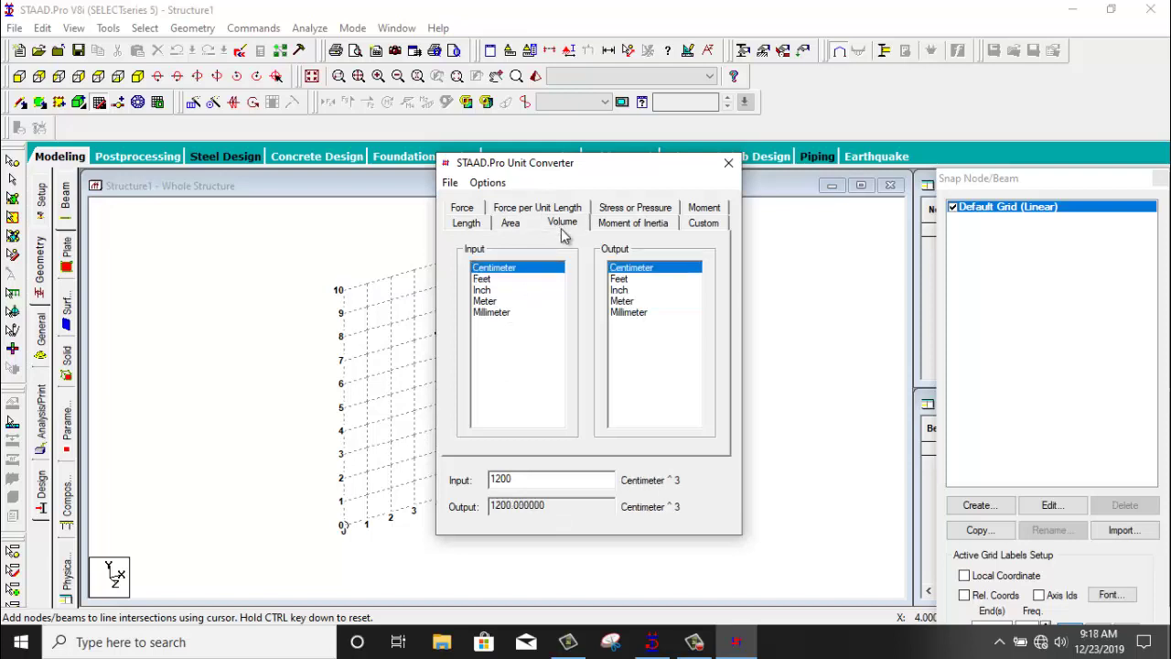
left_click(631, 226)
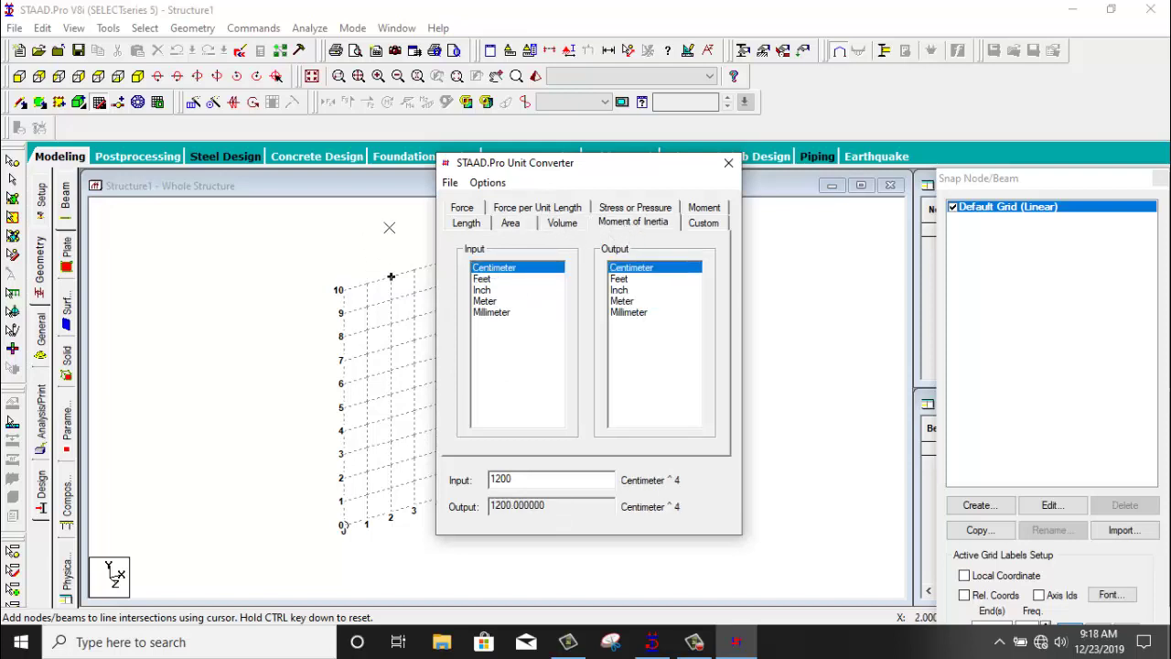
left_click(469, 211)
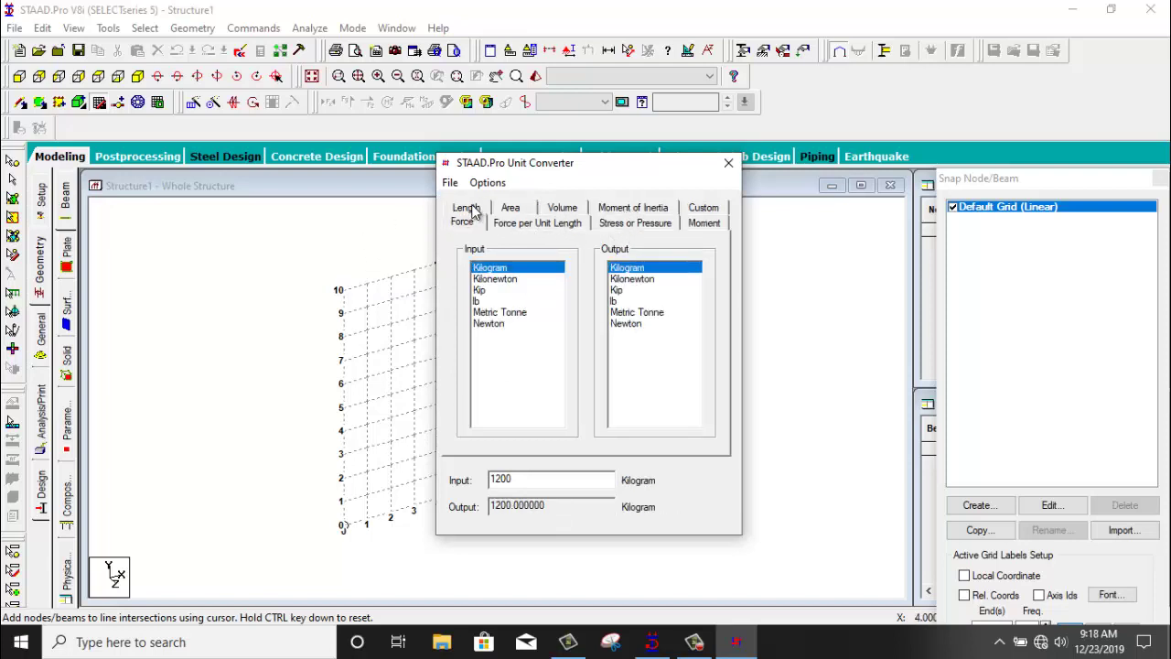
left_click(527, 225)
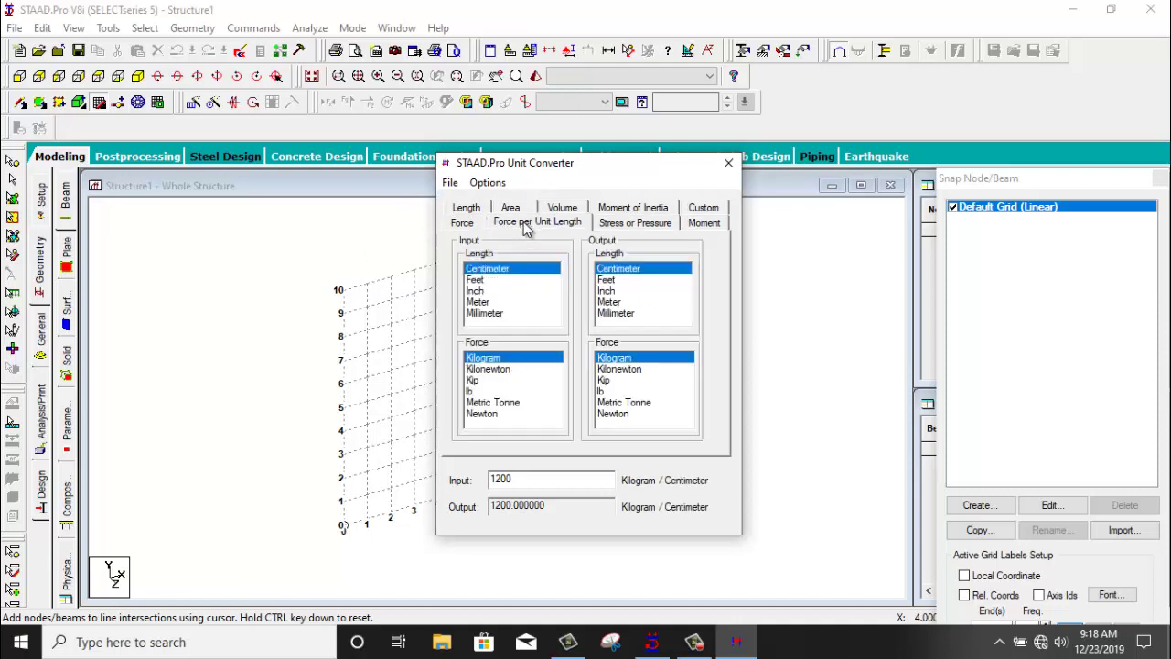
left_click(615, 224)
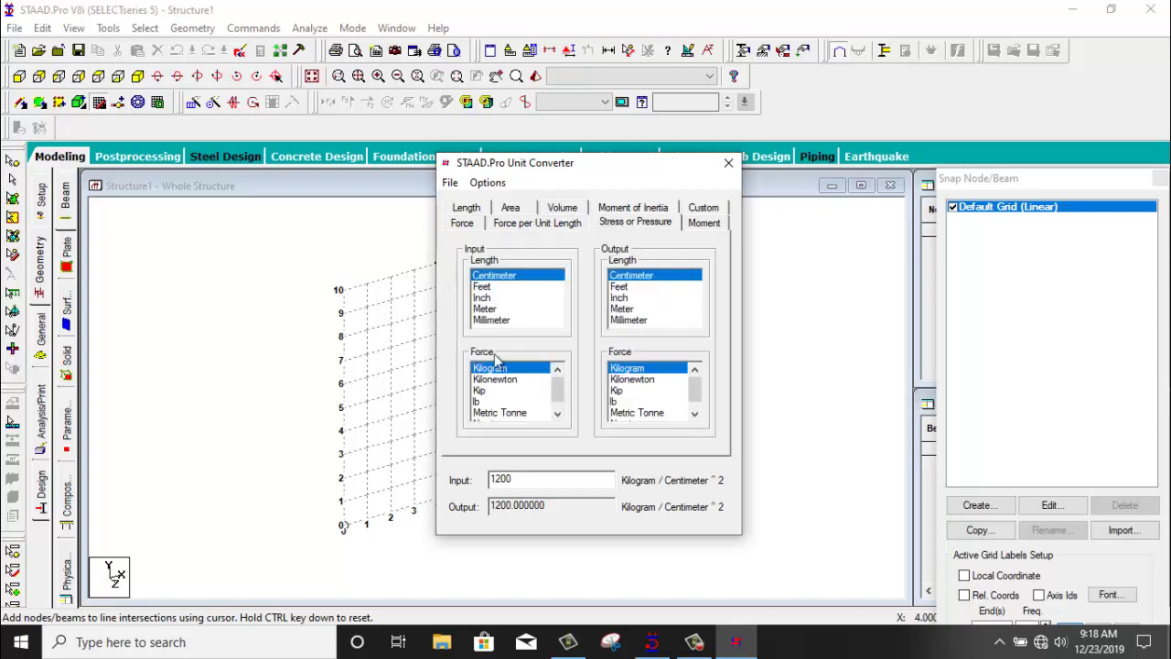
left_click(701, 227)
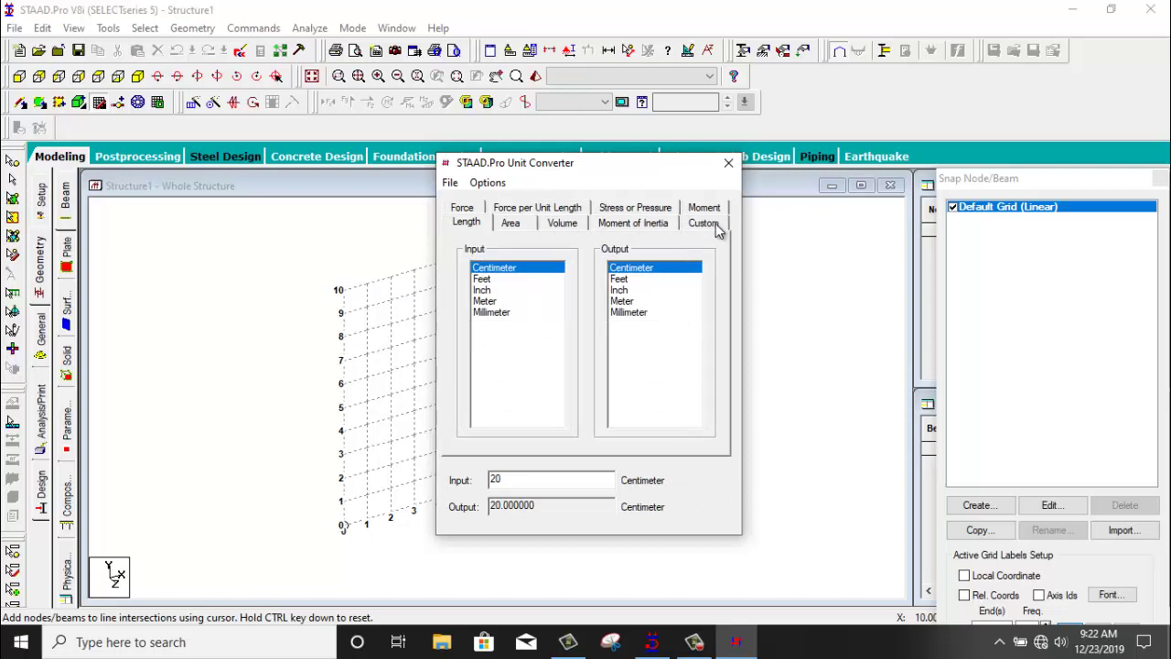
Check the custom conversion category and review the category visibility settings in the converter's preferences.
left_click(705, 224)
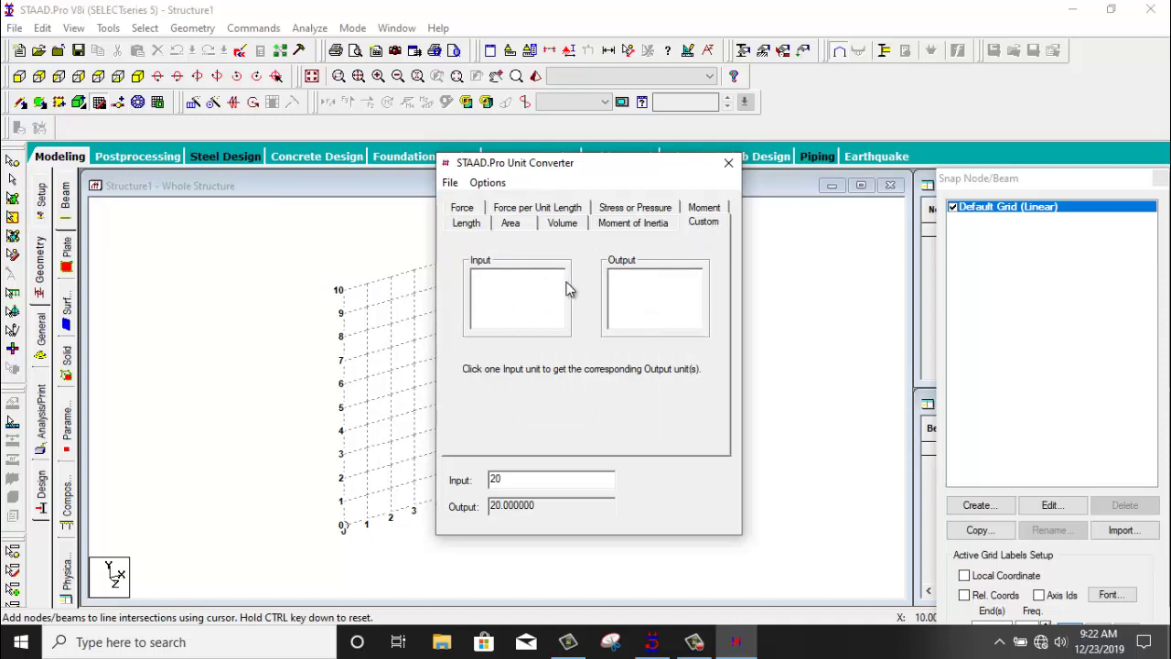
left_click(499, 183)
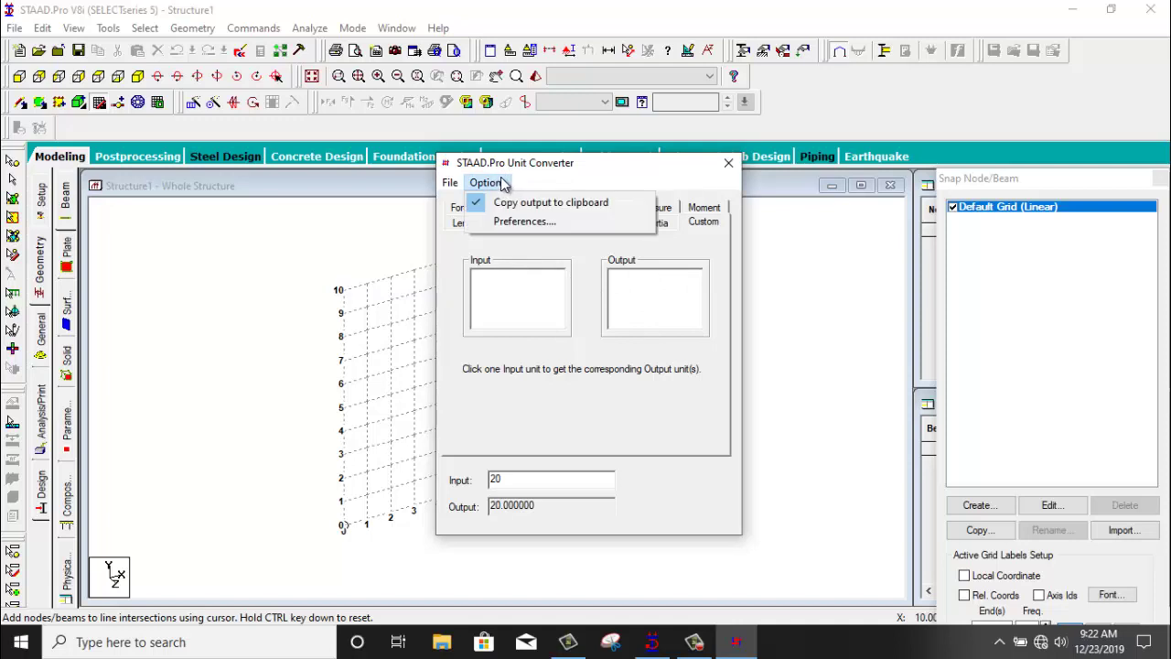
left_click(528, 225)
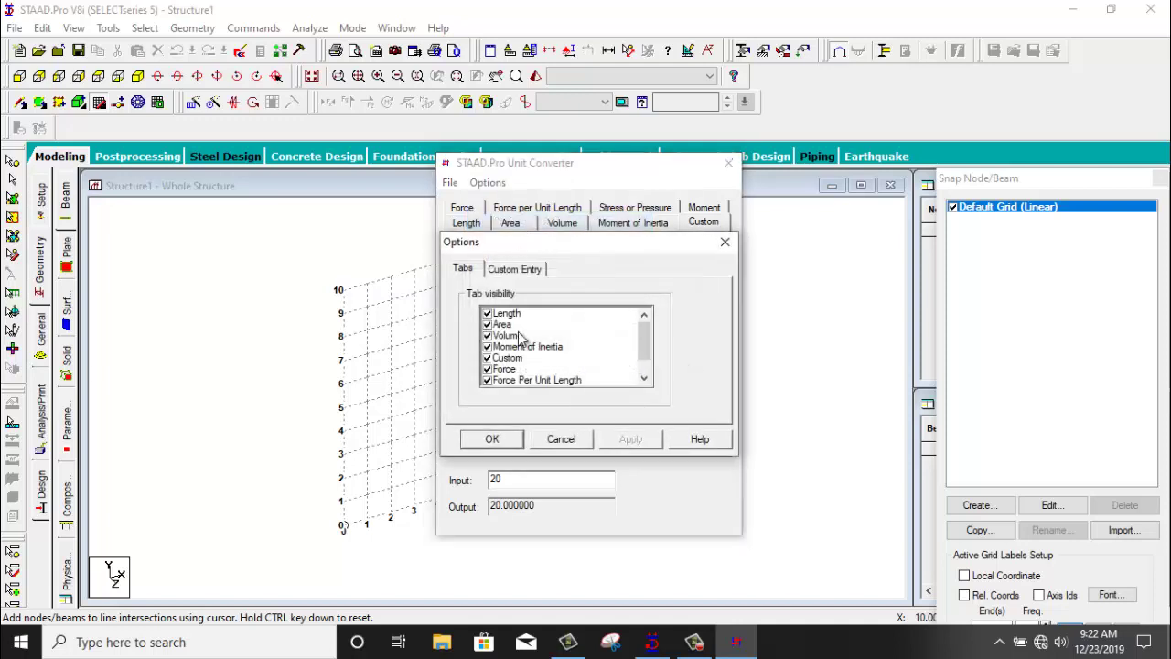
scroll(519, 357, "down", 1)
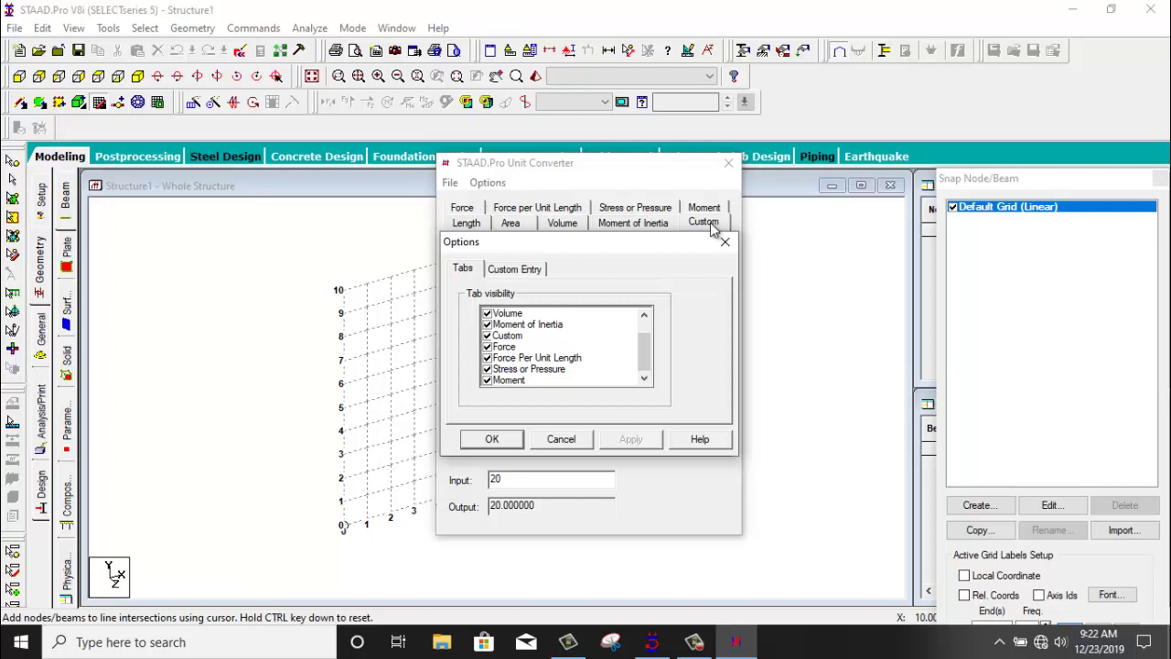
Define a custom conversion entry from 10 to 2 with a factor of 5 in the preferences, and apply it.
left_click(509, 270)
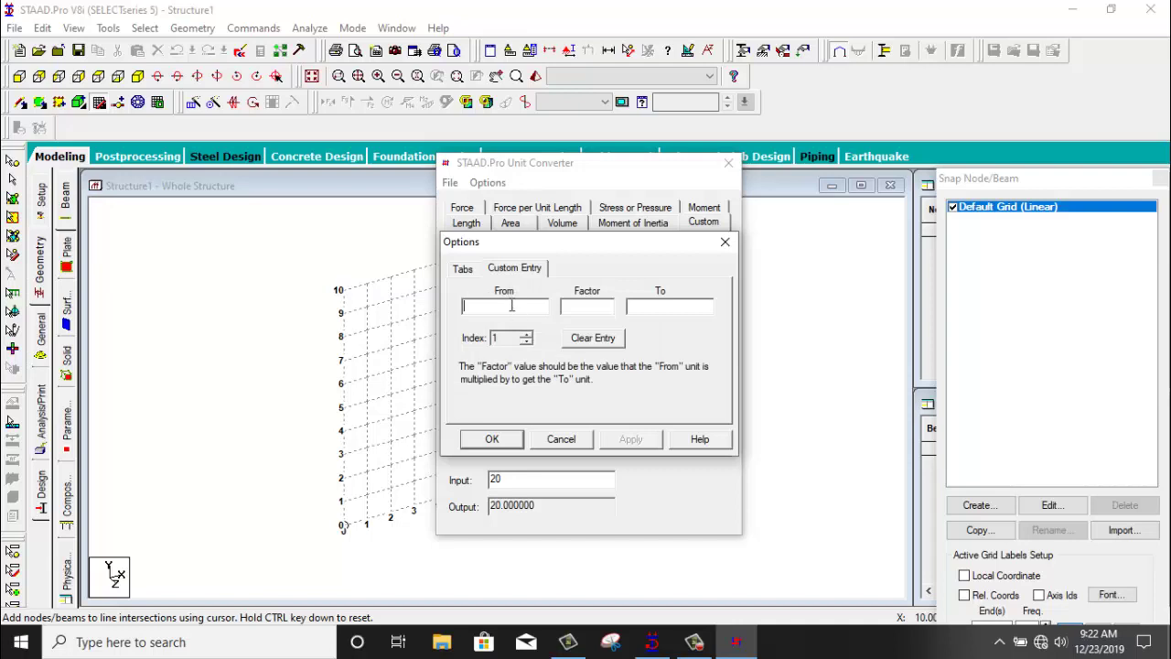
type("10")
left_click(592, 312)
type("5")
left_click(681, 307)
type("2")
left_click(588, 309)
left_click(676, 311)
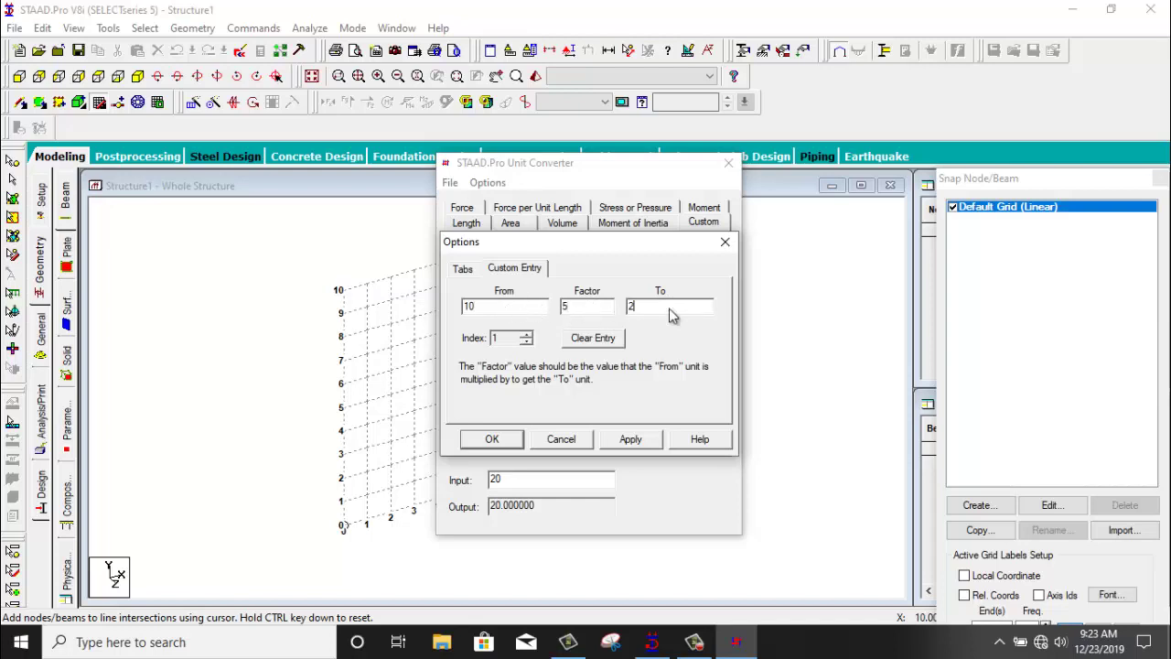
left_click(628, 441)
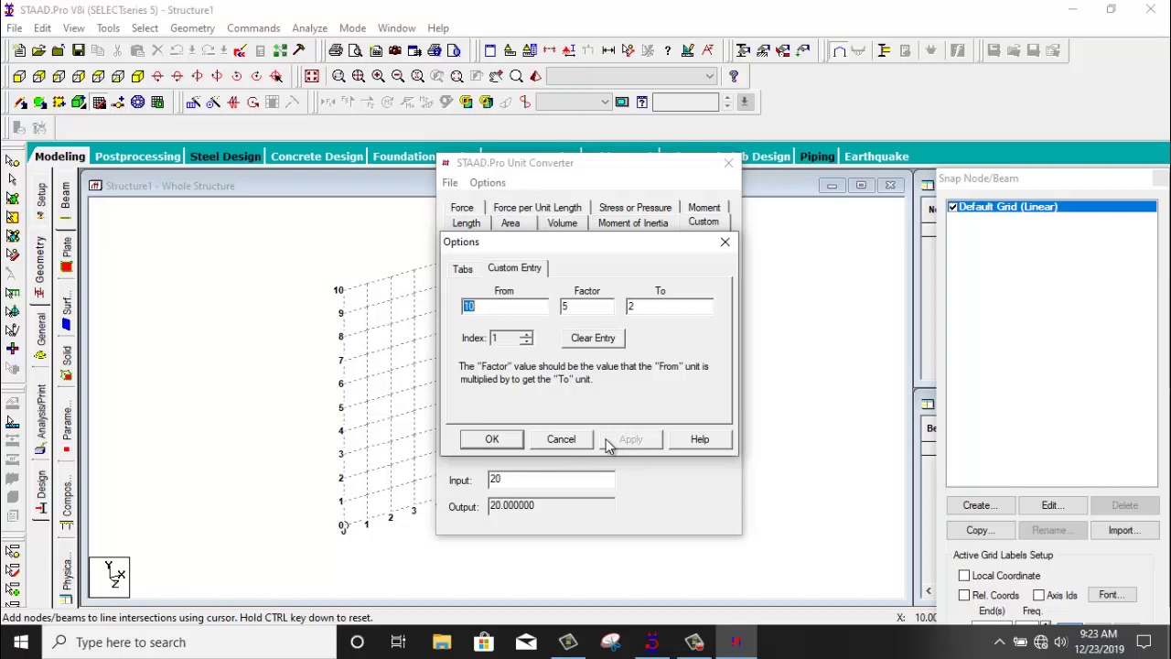
left_click(488, 440)
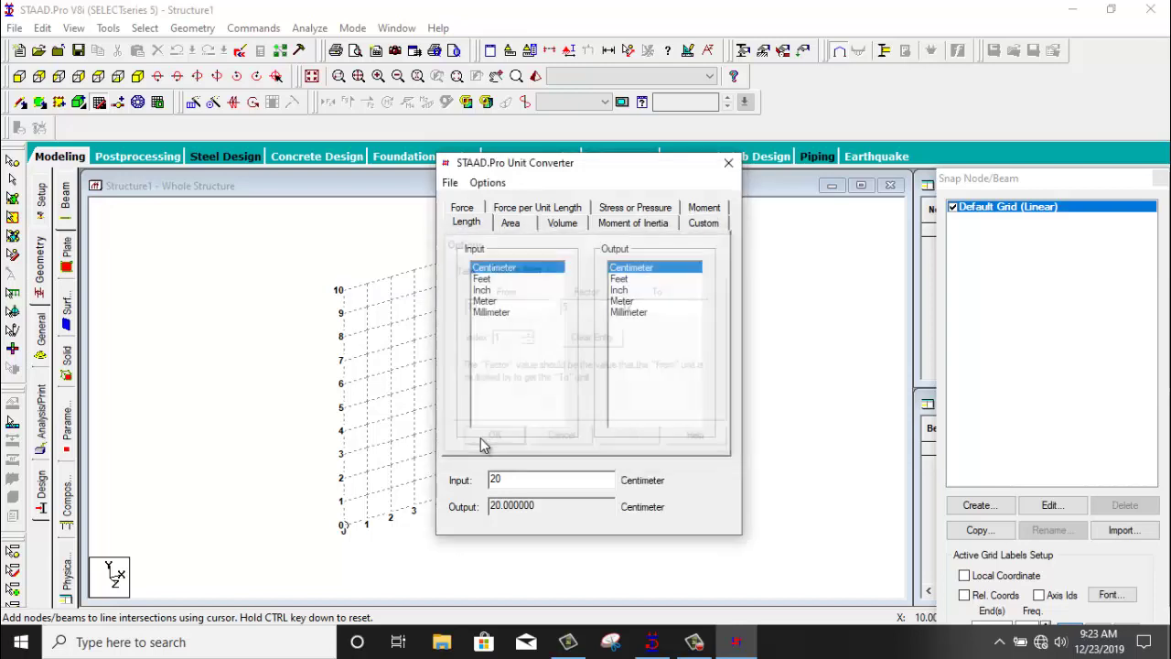
Test the custom conversion with 2 as the input unit and 10 as the output unit, setting the input value to 80.
left_click(706, 226)
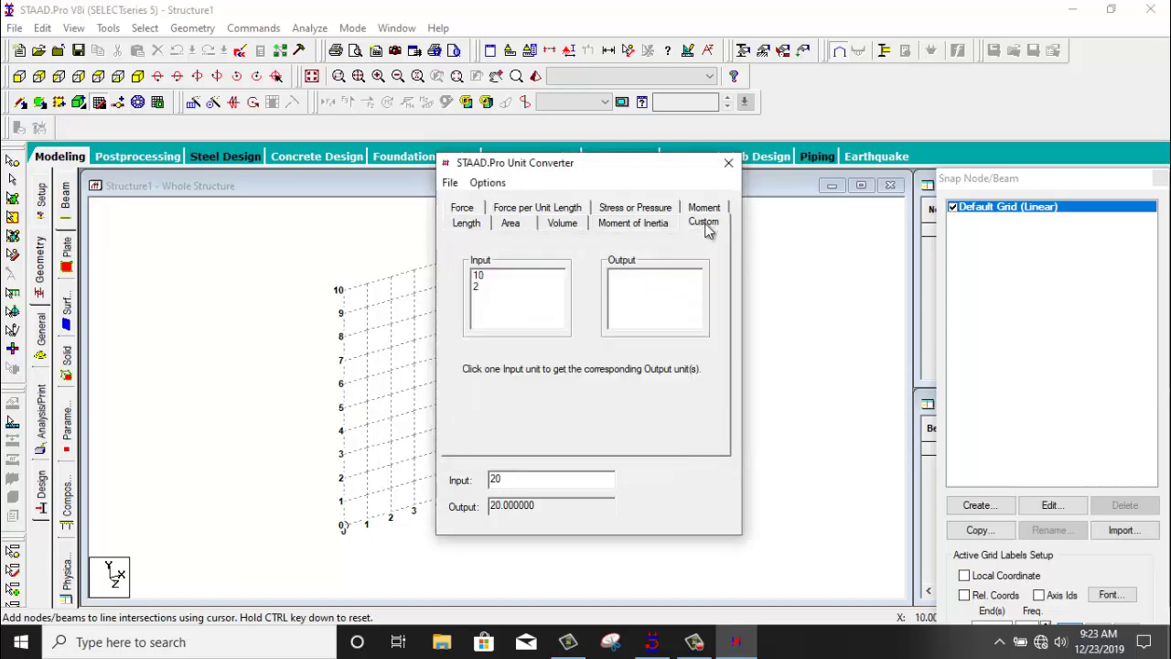
left_click(499, 288)
key("Up")
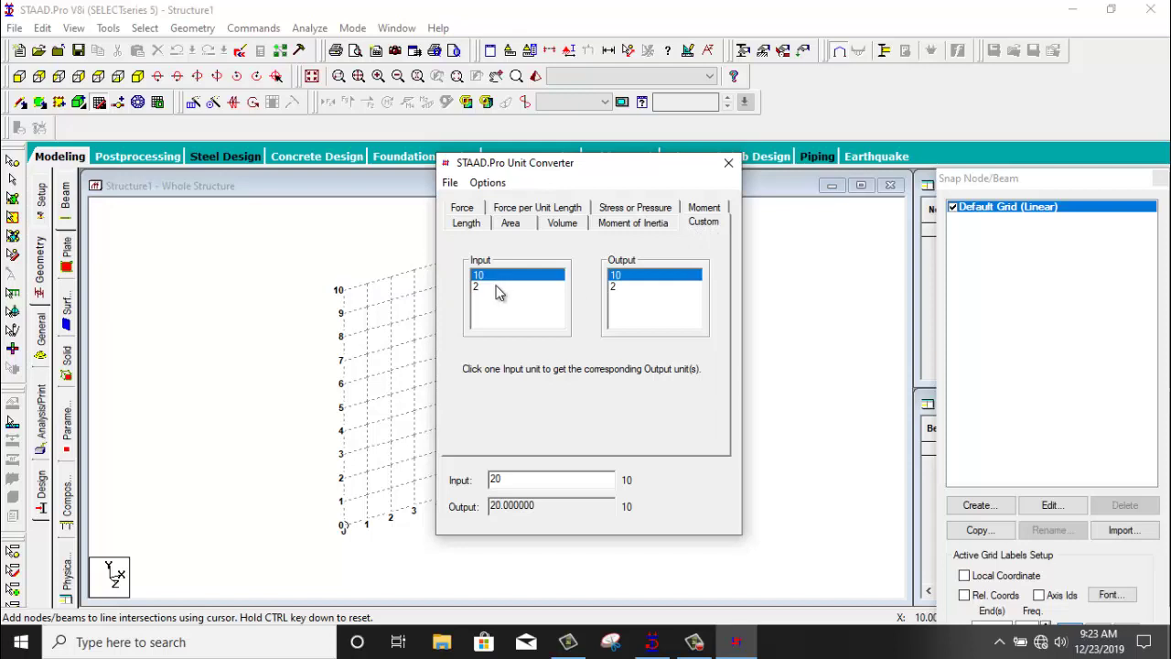
left_click(499, 288)
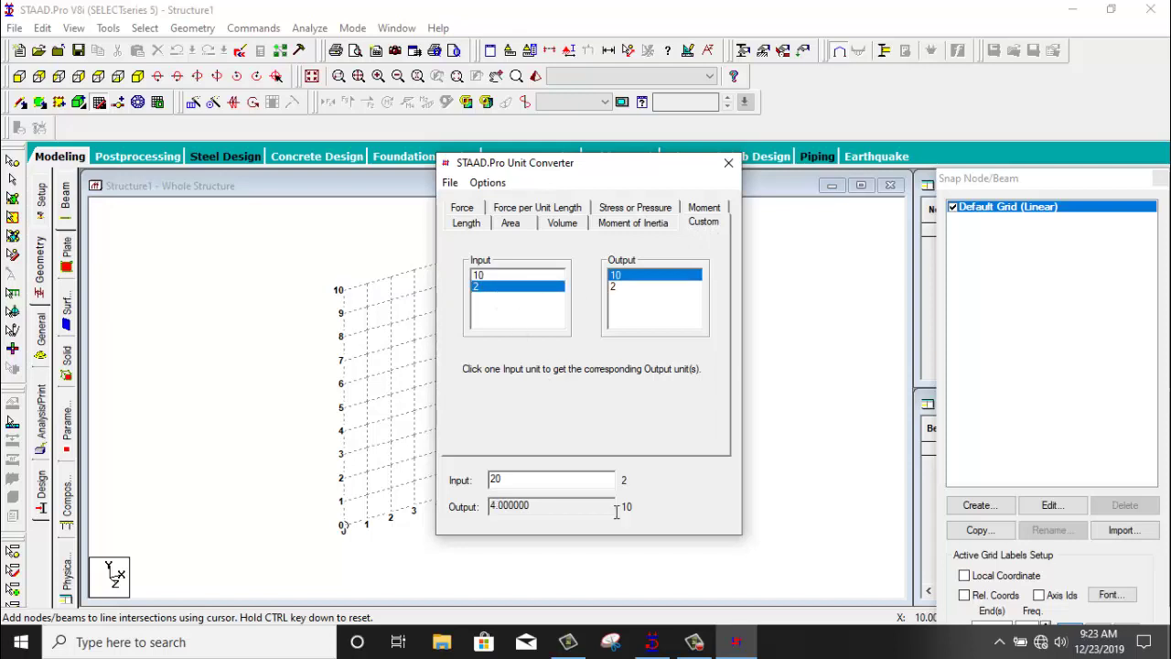
left_click(510, 481)
left_click_drag(509, 481, 483, 488)
type("40")
left_click(515, 511)
key("Tab")
Revisit the moment of inertia, volume and area categories, and close the unit converter.
left_click(639, 225)
left_click(562, 225)
left_click(512, 225)
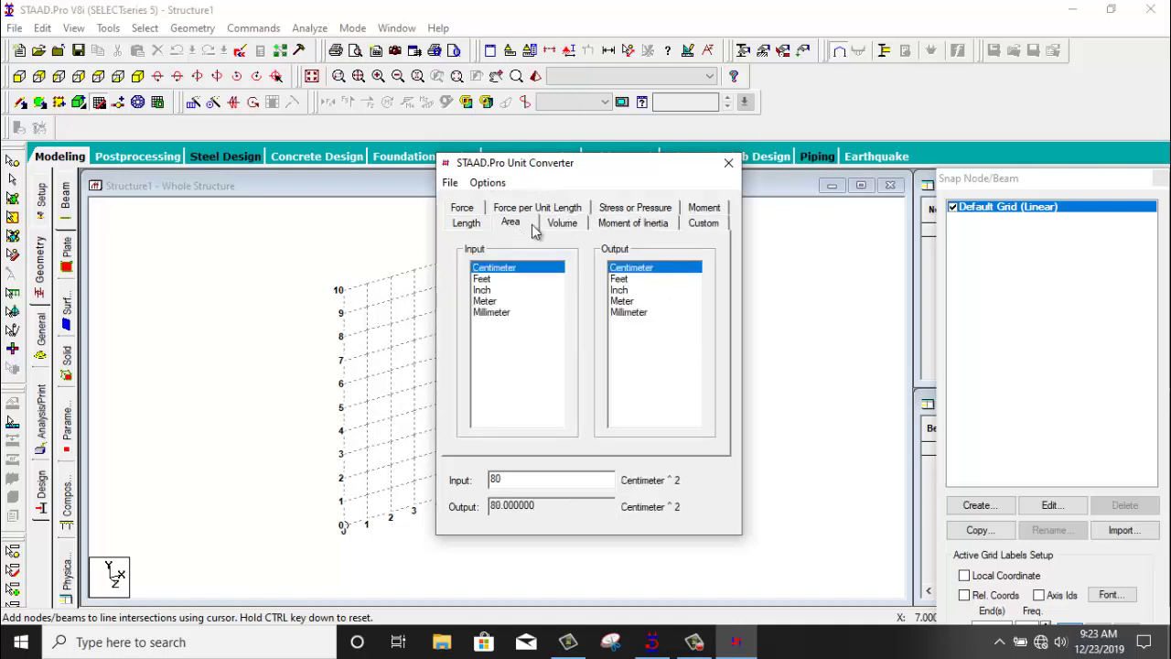
left_click(728, 165)
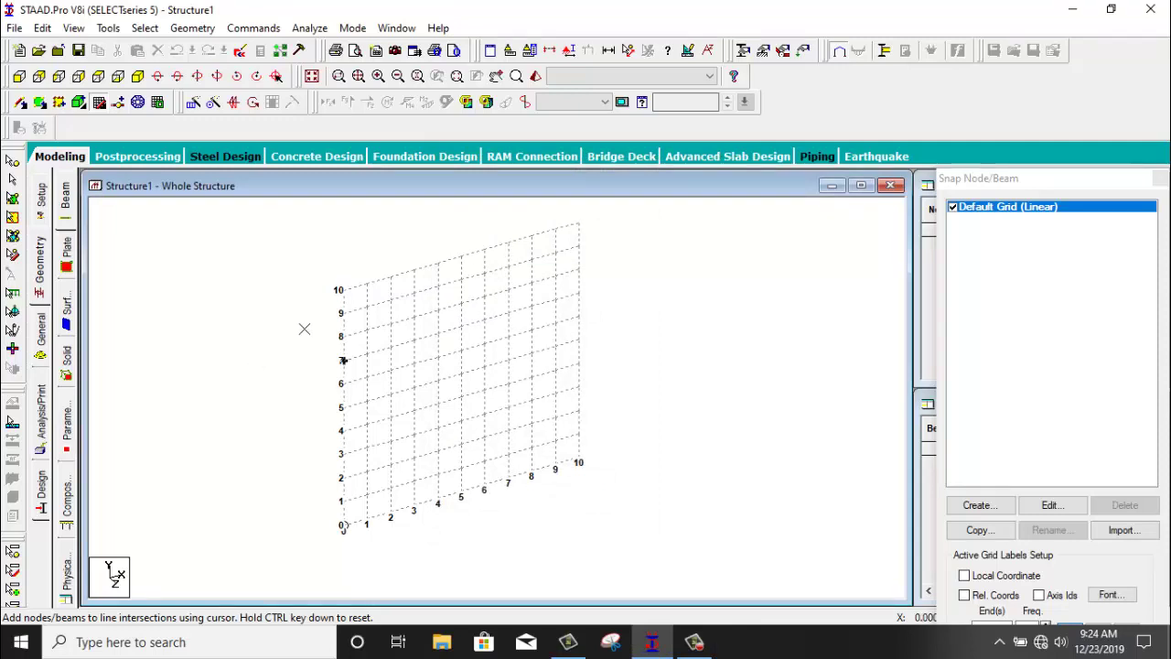
Draw two connected beams along the base grid line from X = 0 to 4 m and 4 to 7 m, and exit grid snapping.
middle_click_drag(367, 447, 363, 499)
scroll(360, 502, "up", 2)
left_click(343, 526)
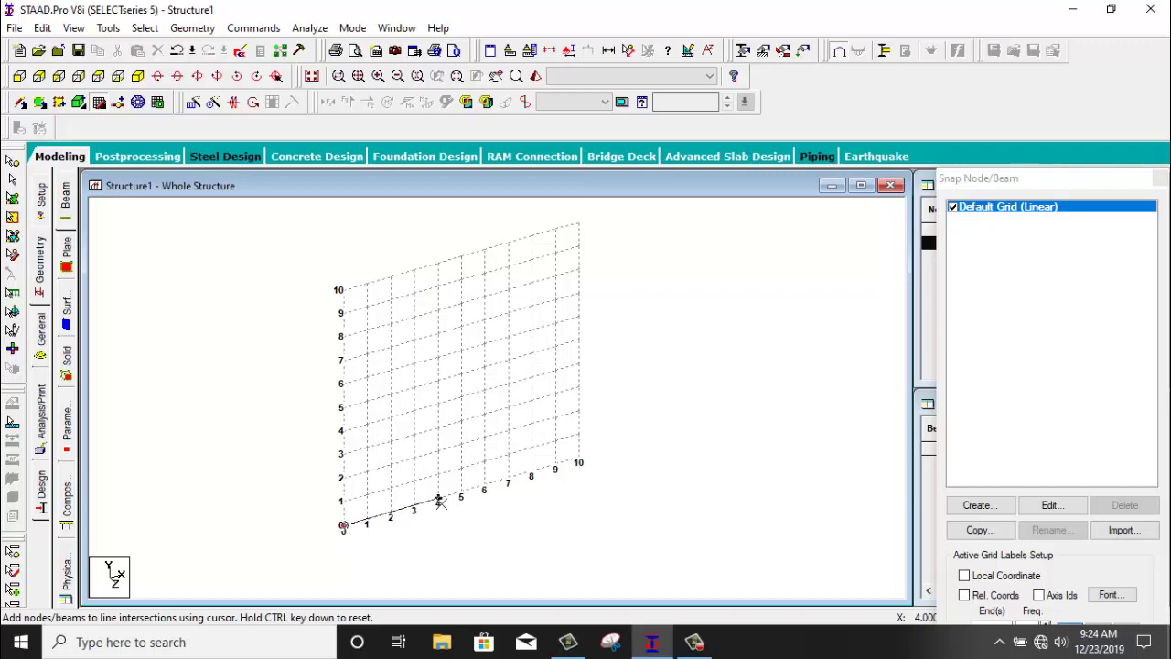
left_click(437, 500)
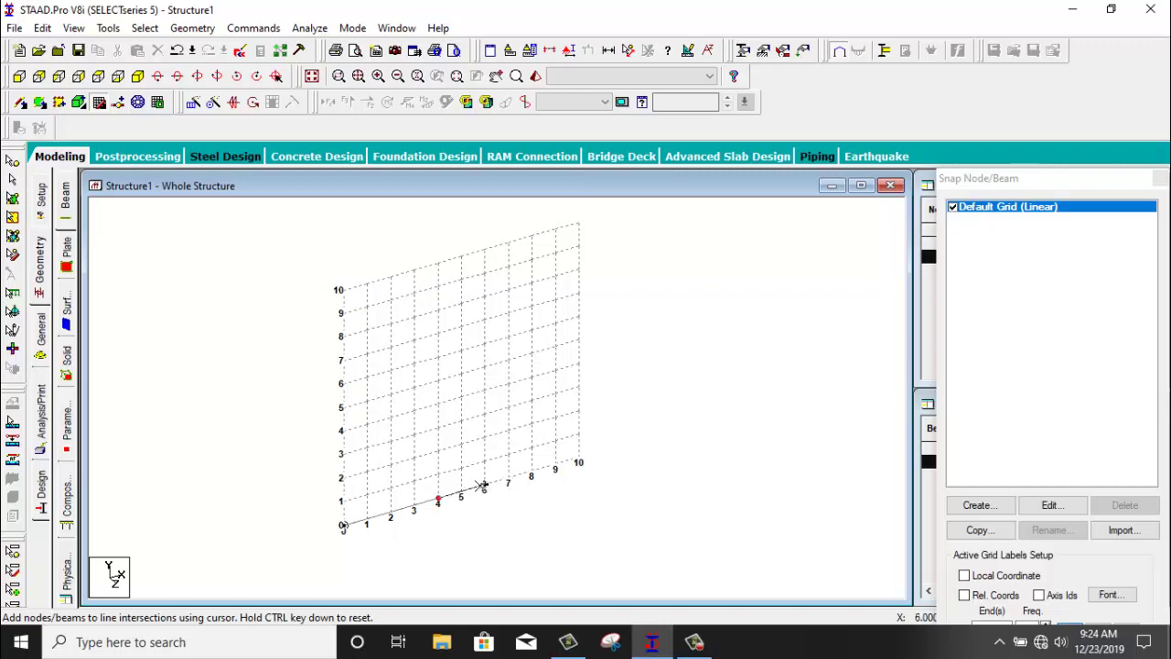
left_click(510, 479)
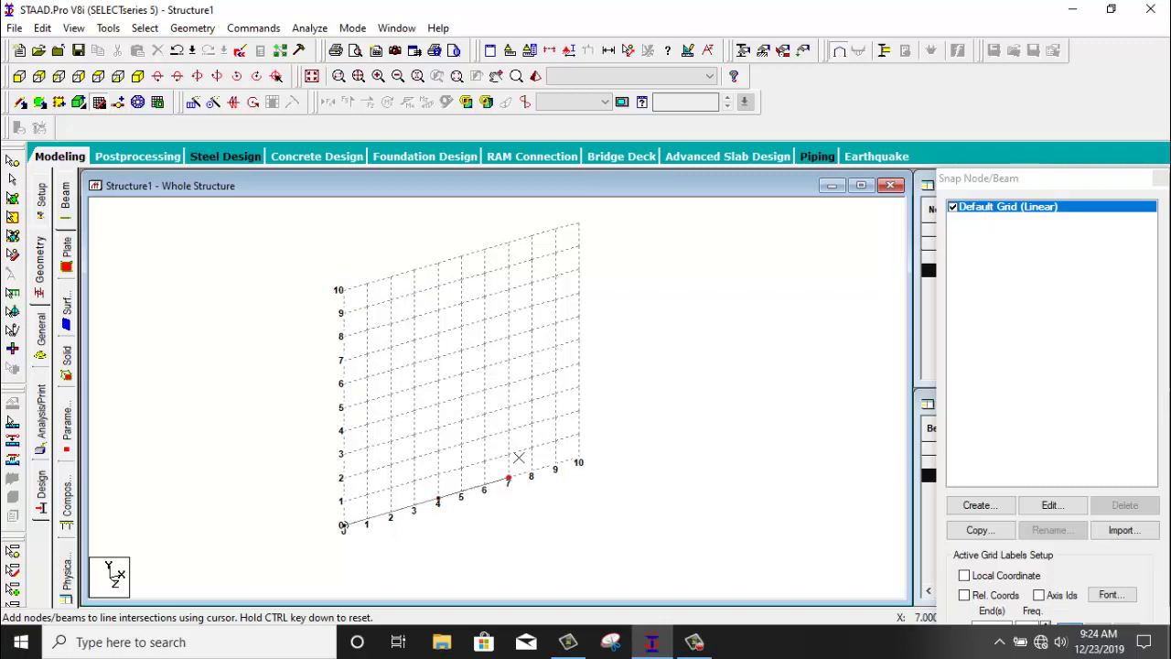
left_click(101, 103)
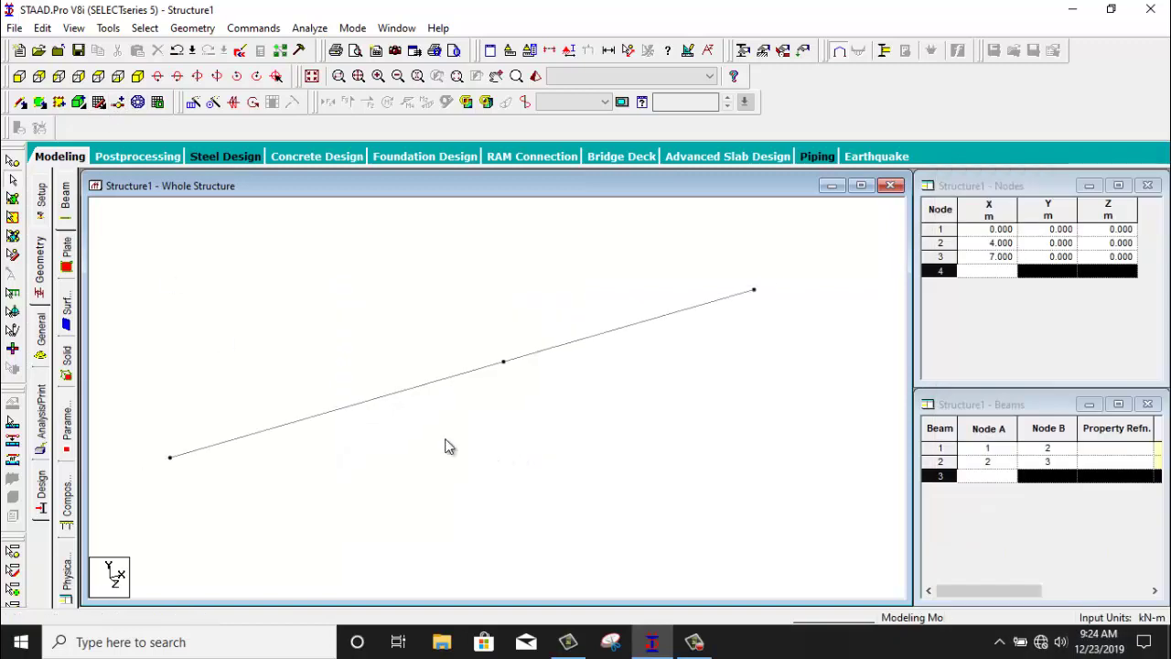
Copy the beam's free end node at X = 7 m and paste it with a 1.5 m offset in X.
scroll(445, 445, "down", 3)
left_click_drag(670, 256, 553, 414)
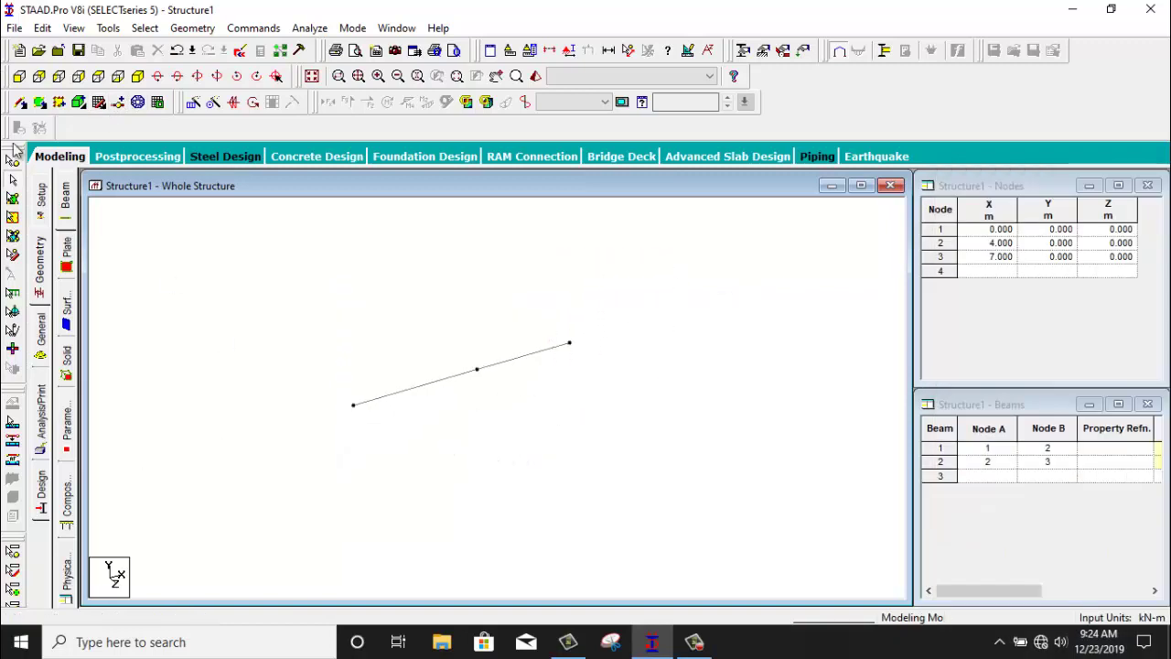
left_click(11, 161)
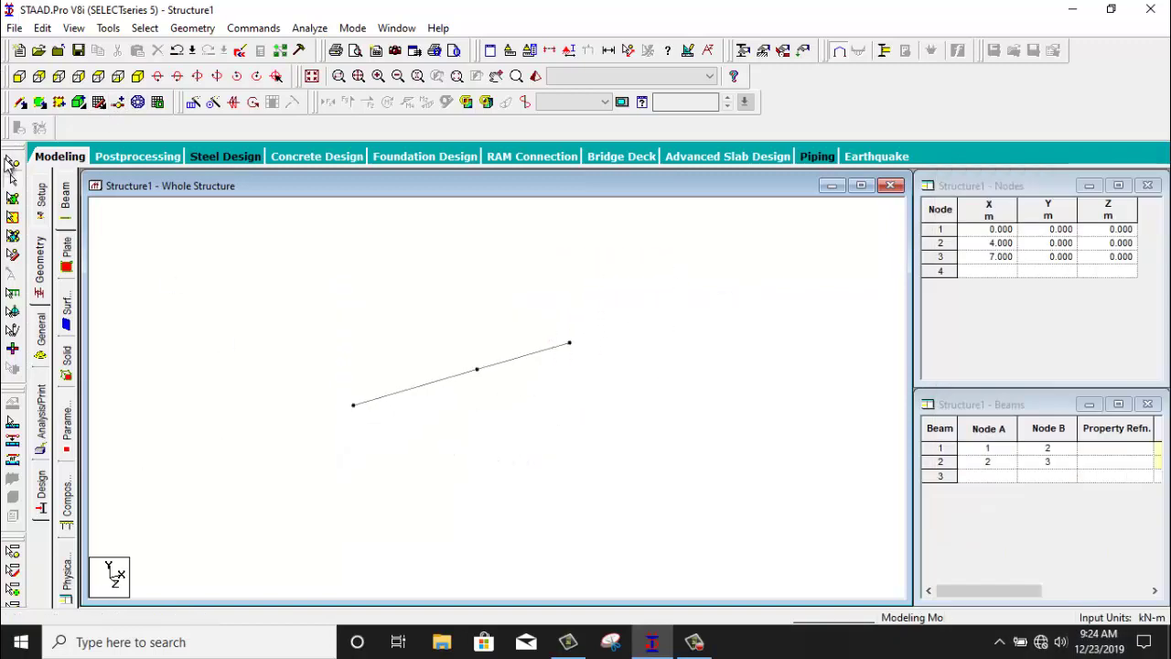
left_click(582, 356)
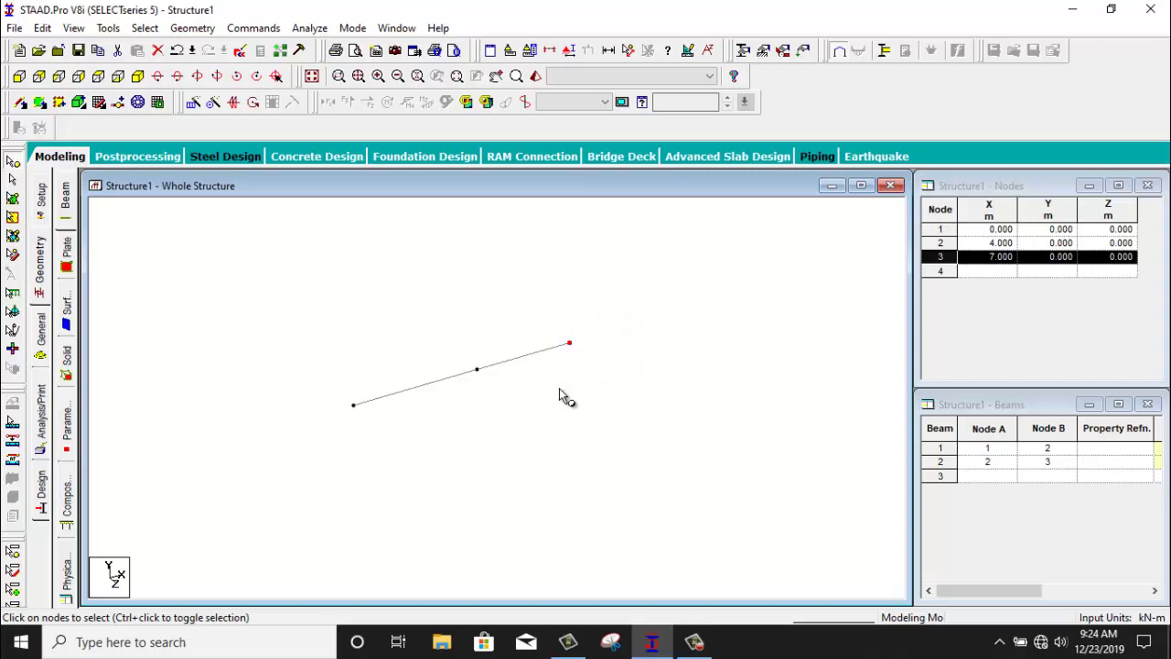
key("ctrl+v")
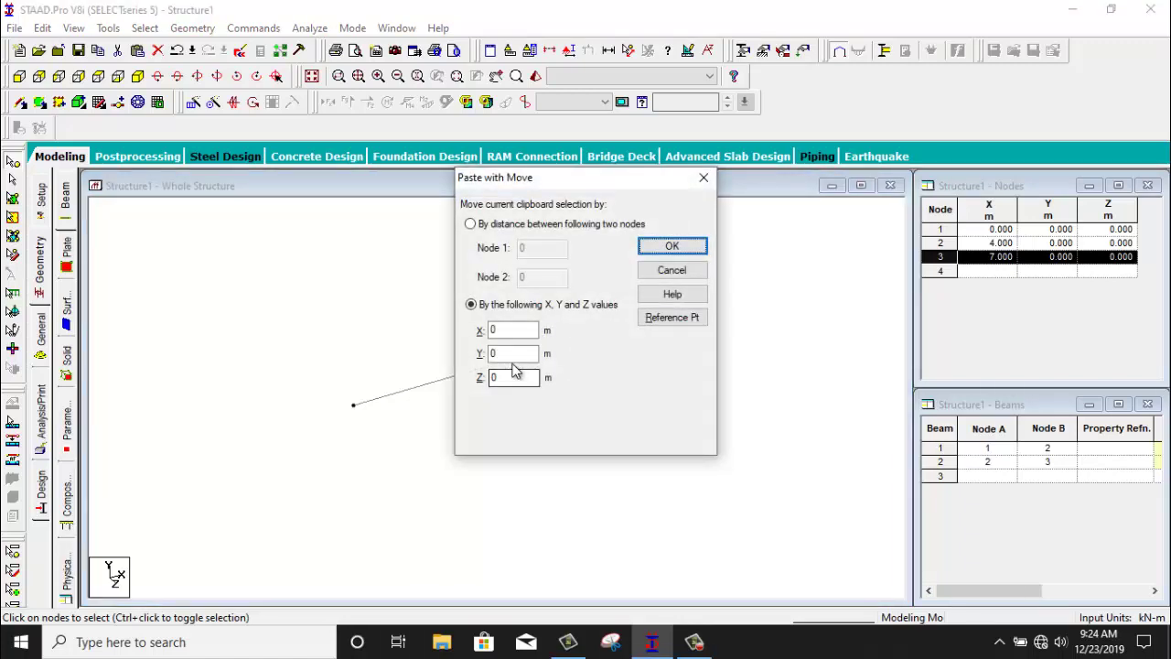
double_click(513, 354)
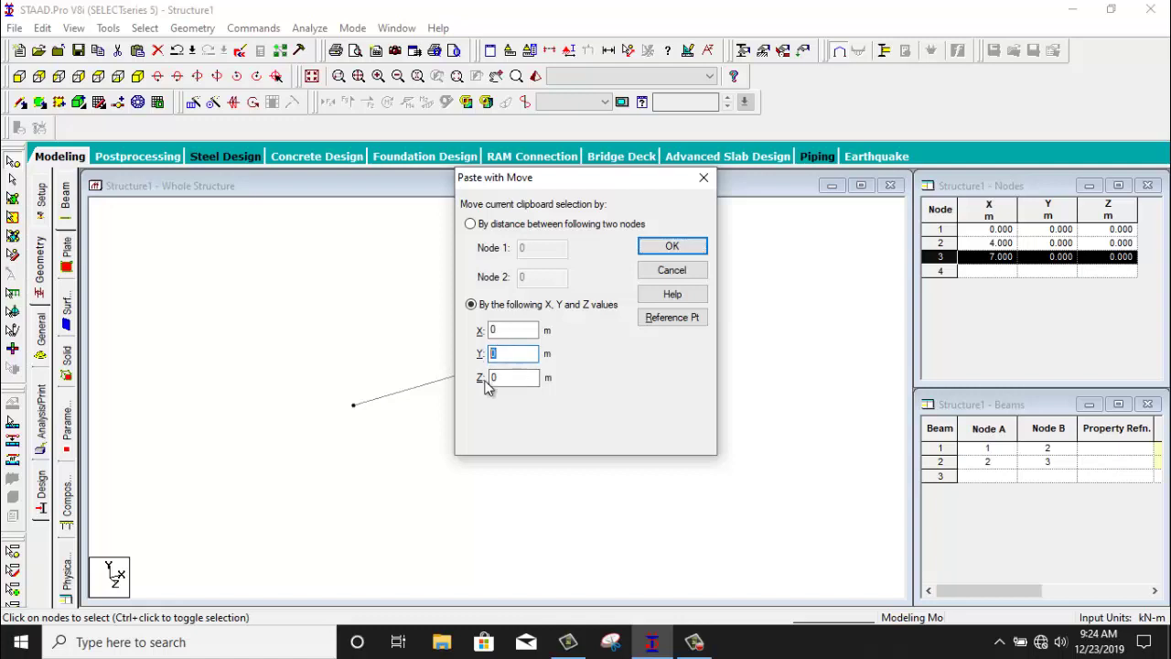
double_click(507, 329)
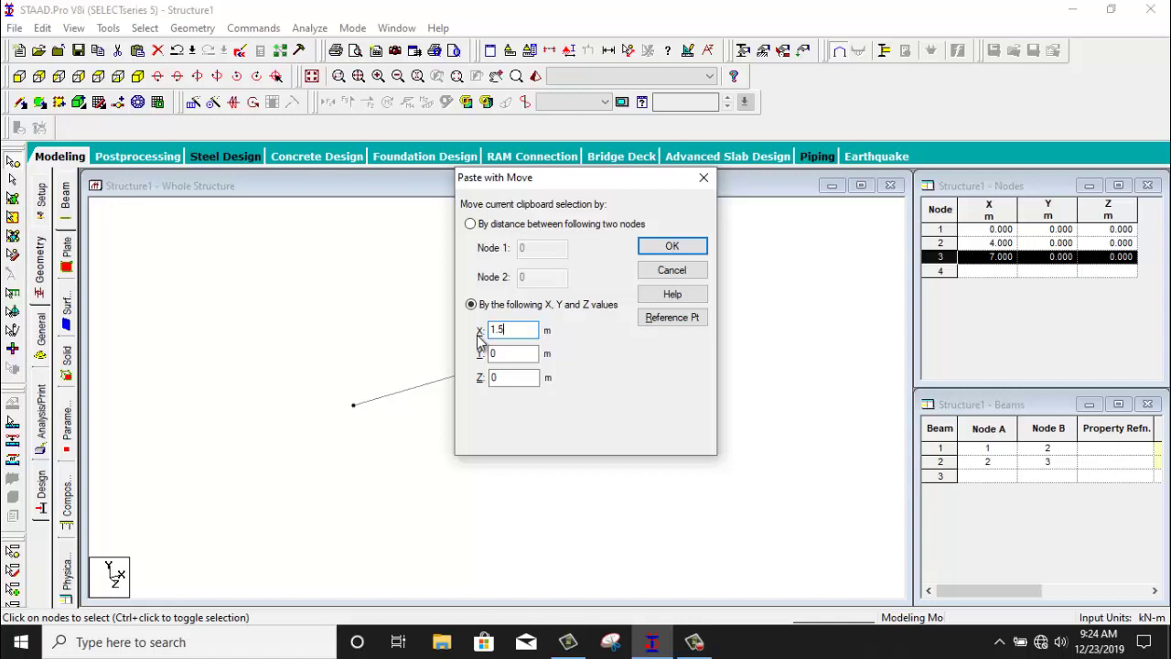
type("1.5")
left_click(666, 246)
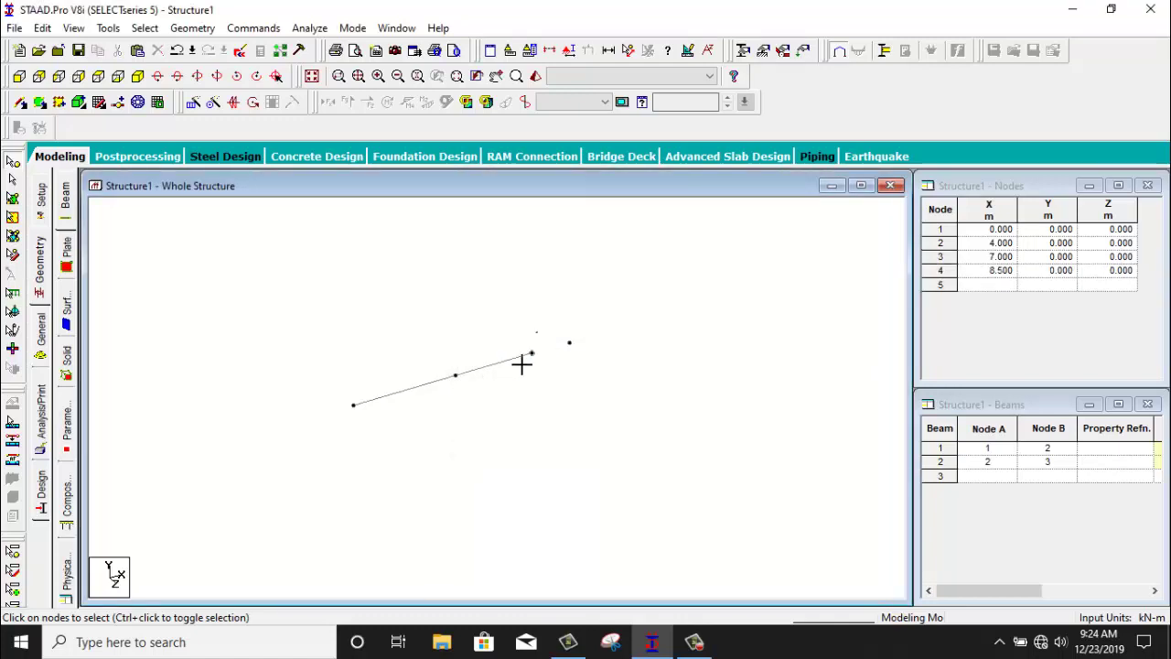
Delete the node at X = 7 m together with the beam attached to it.
left_click(529, 356)
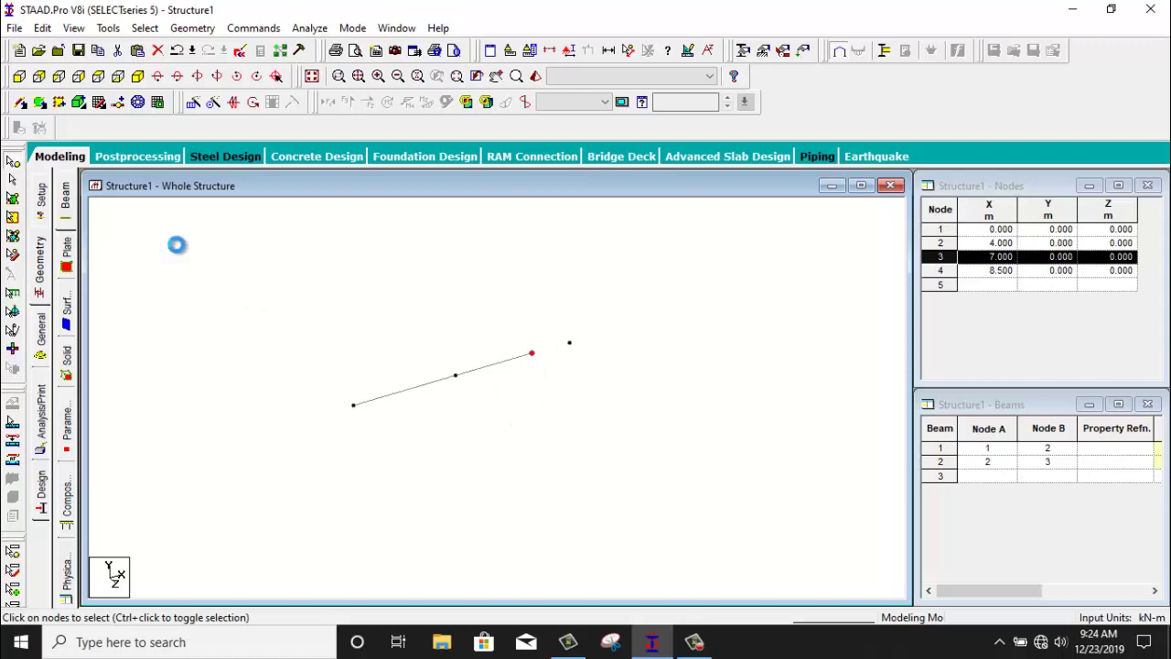
key("Delete")
key("Return")
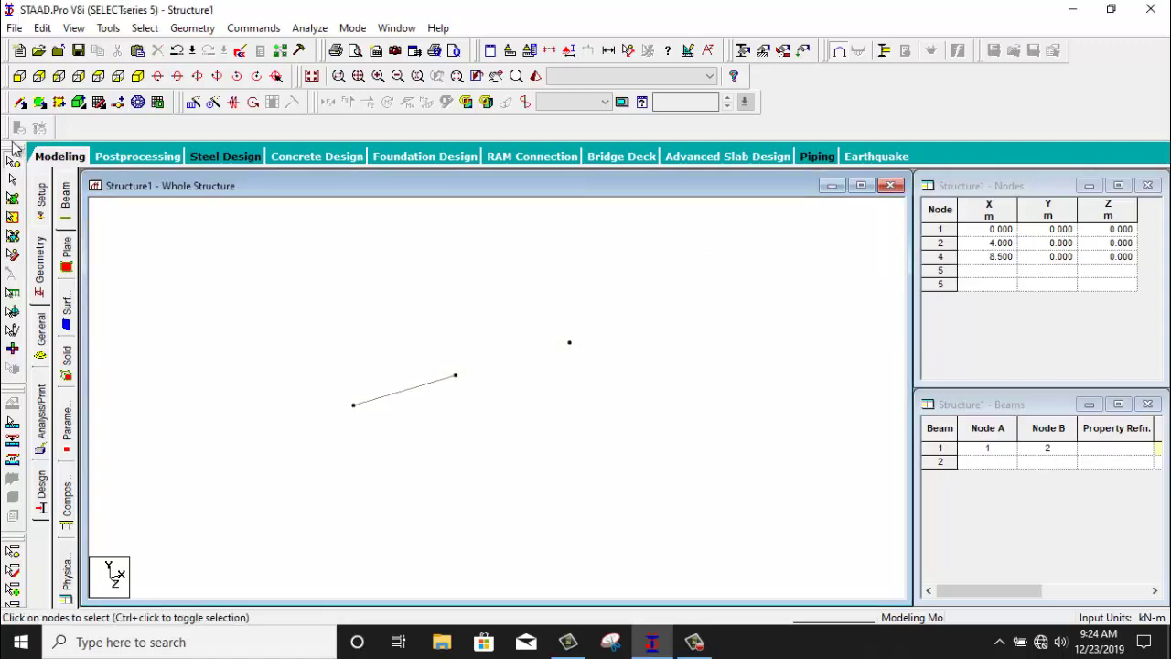
Add a beam between the node at X = 4 m and the isolated node at X = 8.5 m.
left_click(39, 102)
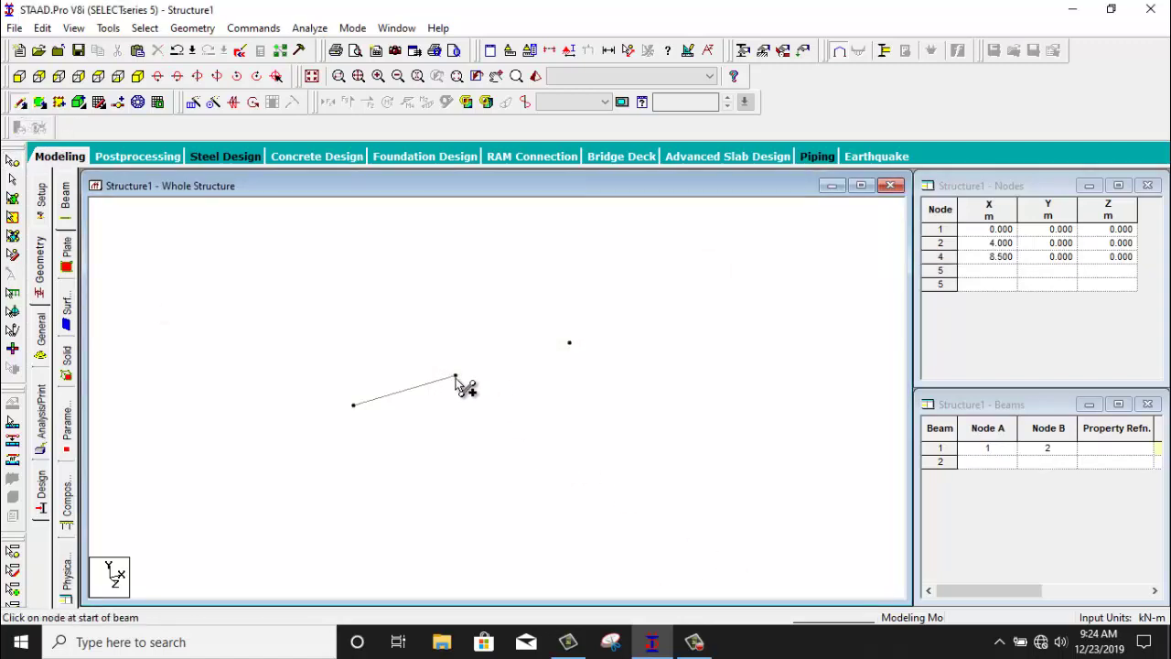
mouse_move(455, 377)
left_mouse_down()
mouse_move(511, 376)
mouse_move(569, 343)
left_mouse_up()
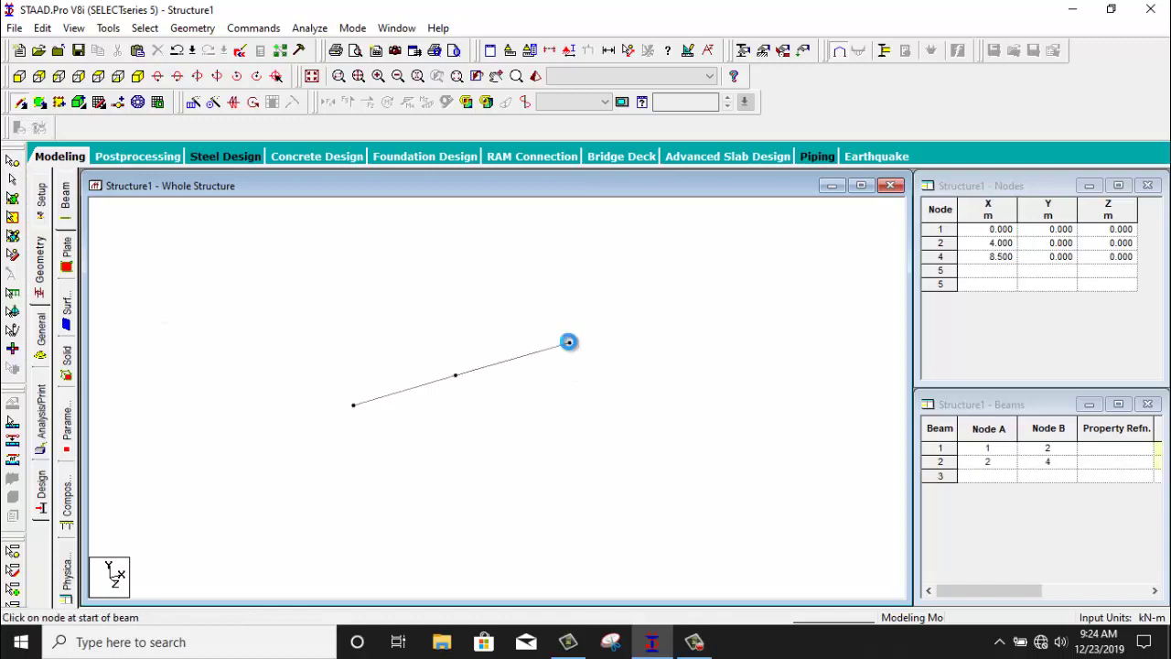
scroll(447, 348, "up", 5)
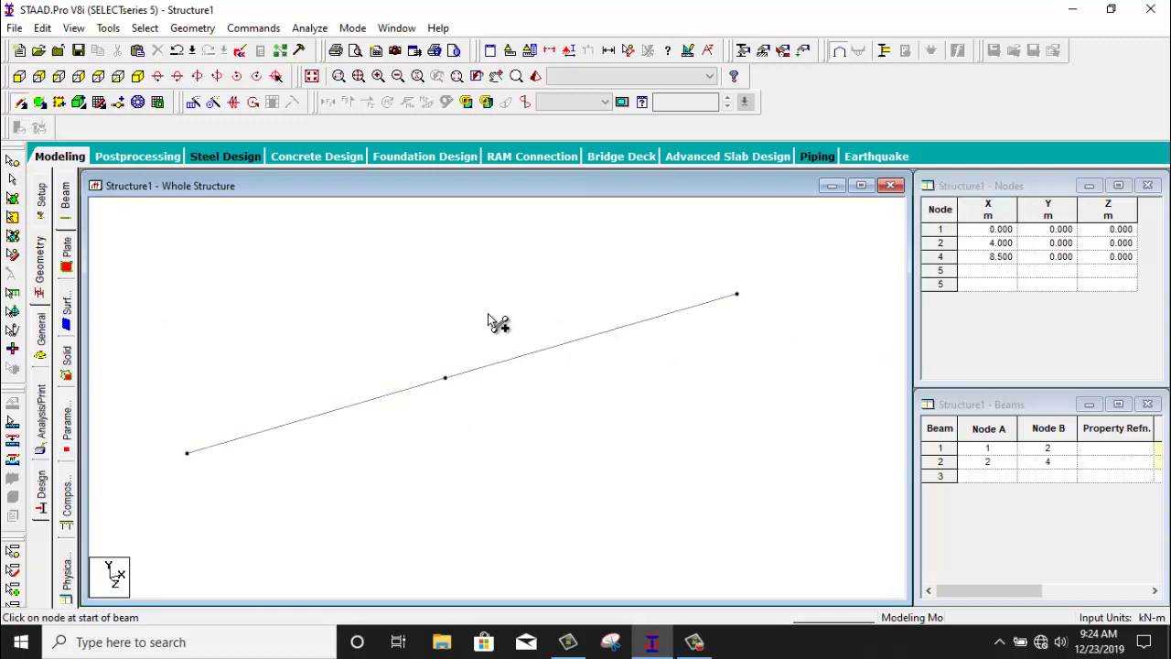
middle_click_drag(489, 316, 509, 355)
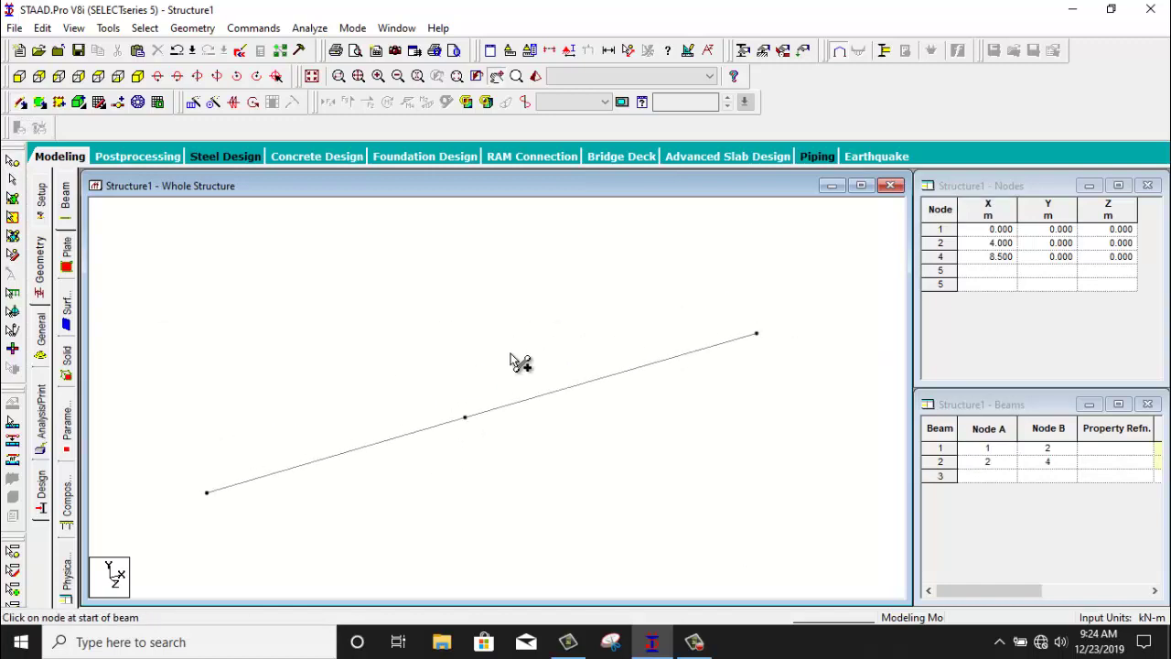
Display length dimensions for the beams in the view, and close the dimension settings.
left_click(609, 51)
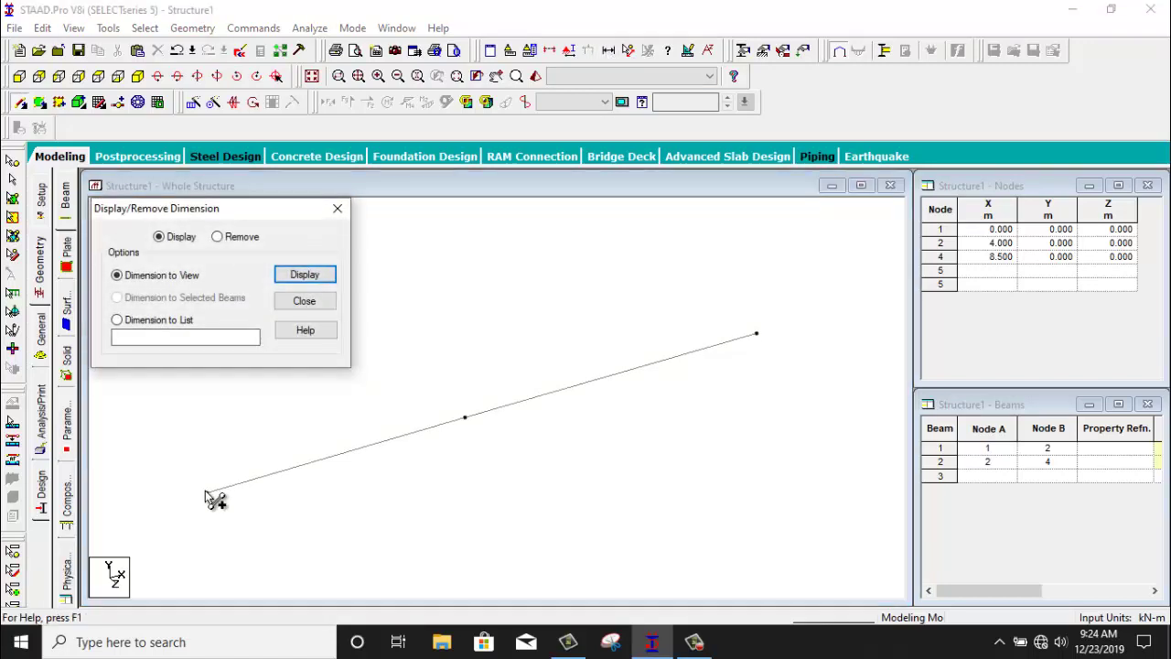
left_click_drag(207, 493, 465, 418)
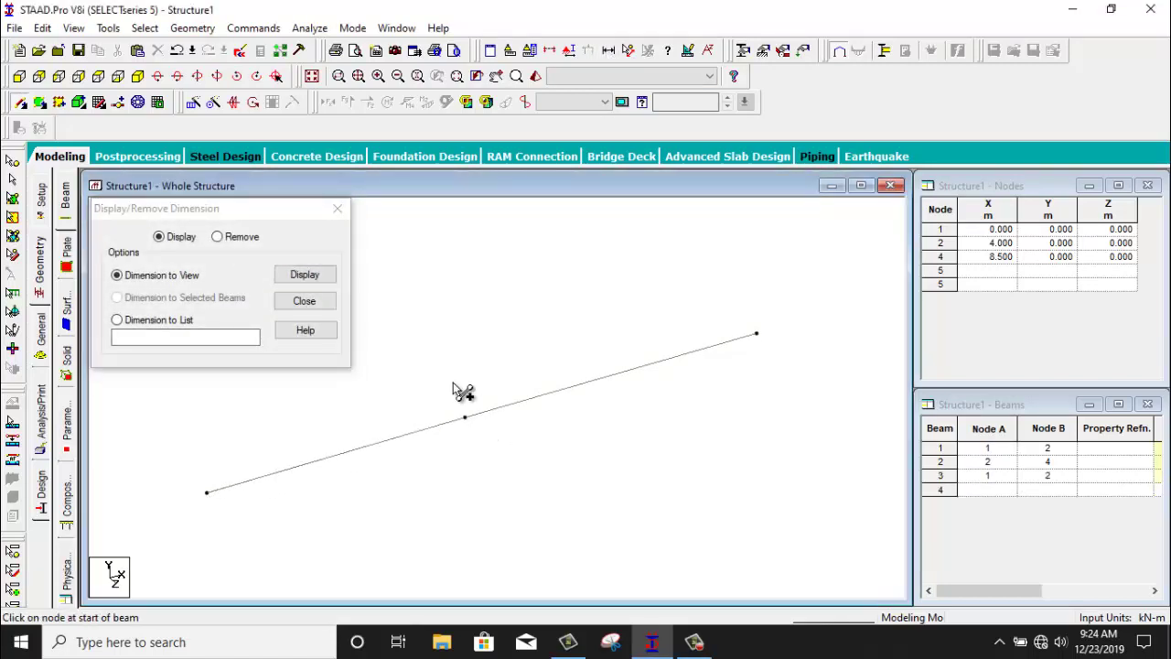
left_click(297, 281)
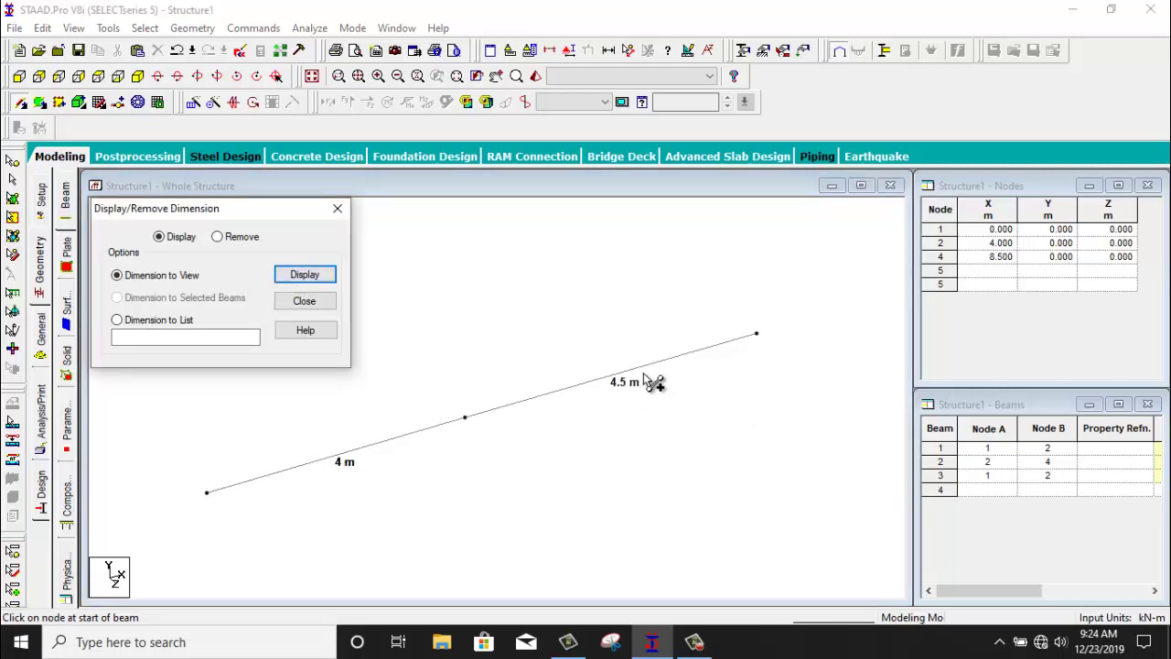
left_click(337, 209)
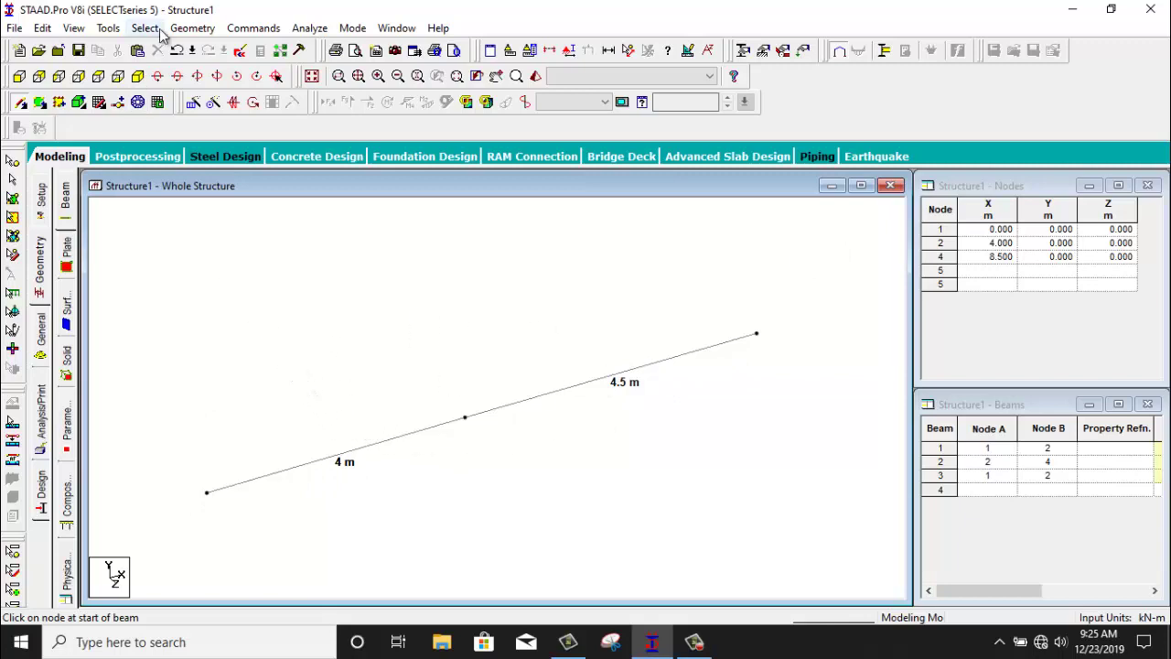
Open the STAAD.Pro calculator, move it aside from the beams and set it to Normal mode.
left_click(108, 28)
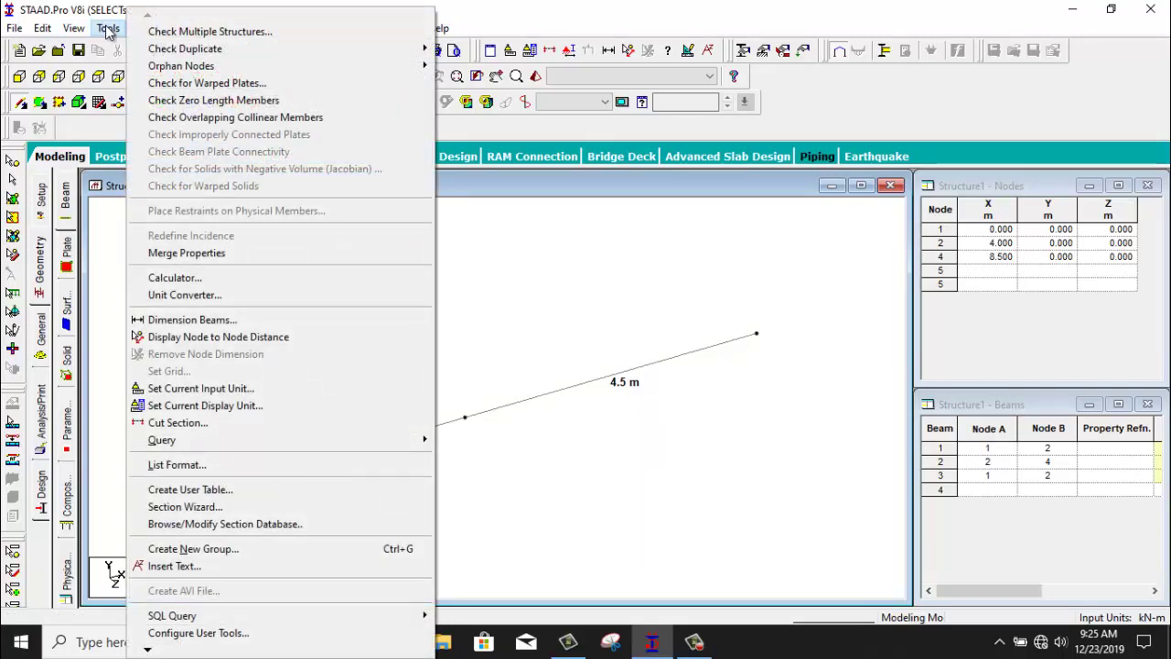
left_click(207, 280)
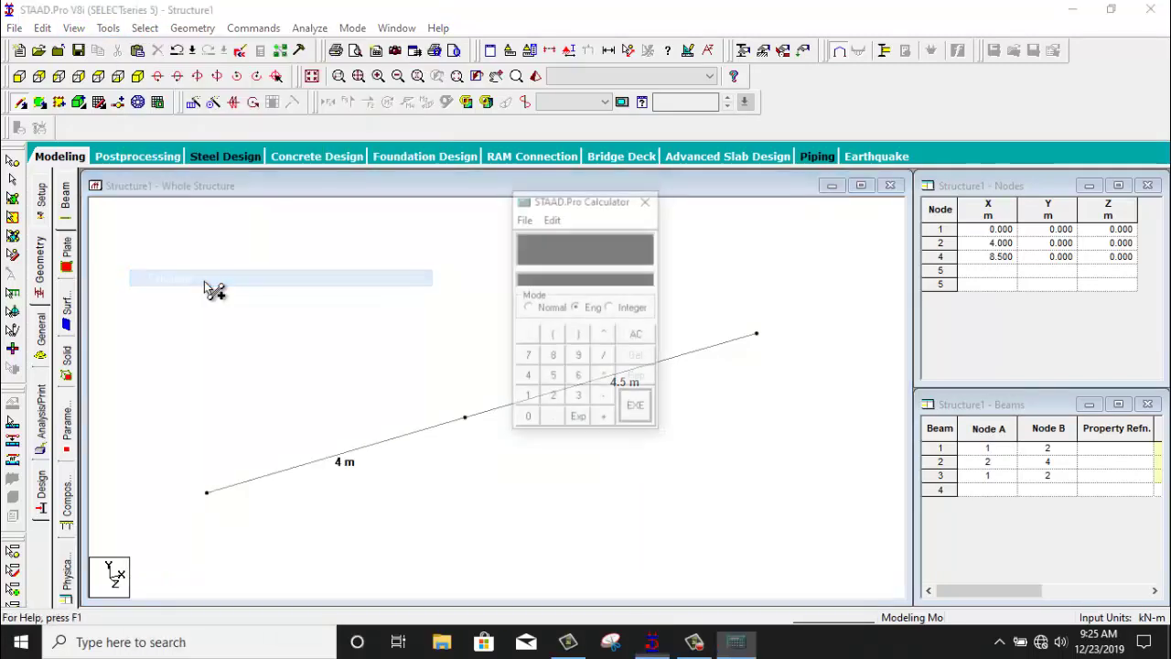
left_click_drag(549, 207, 804, 168)
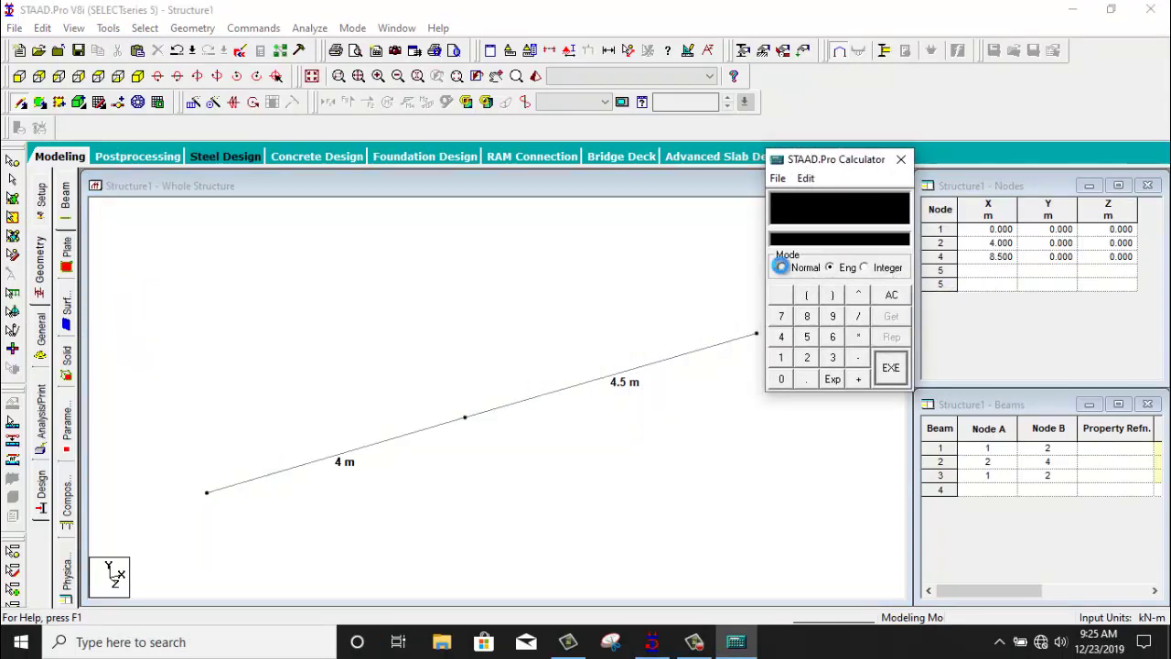
left_click(778, 267)
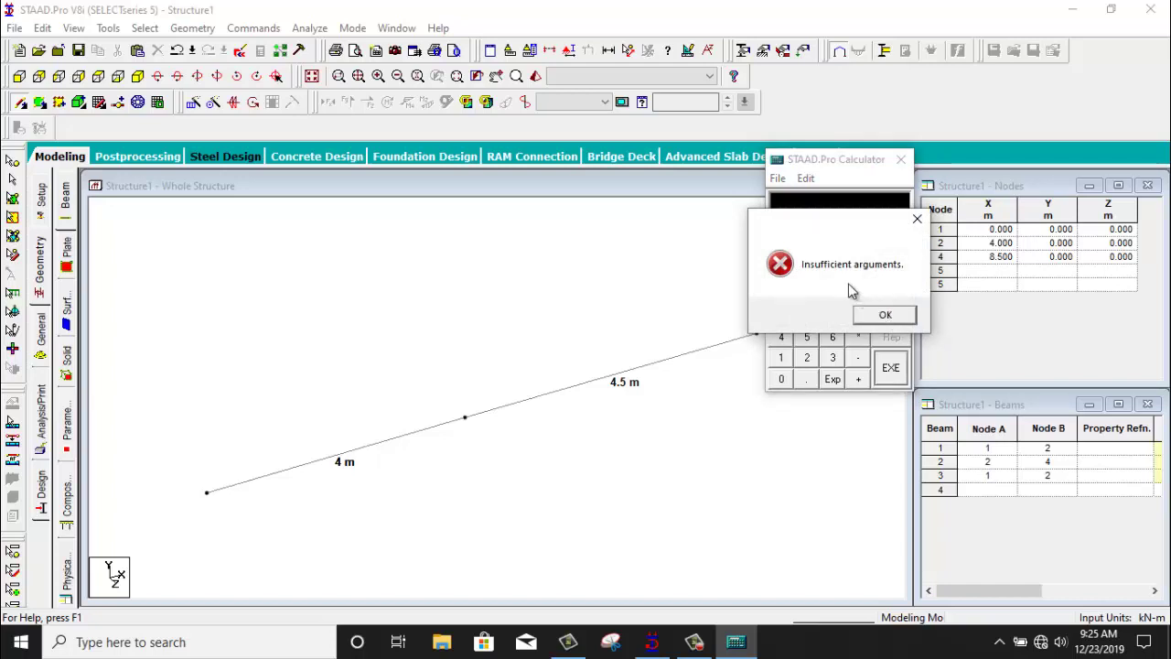
left_click(884, 314)
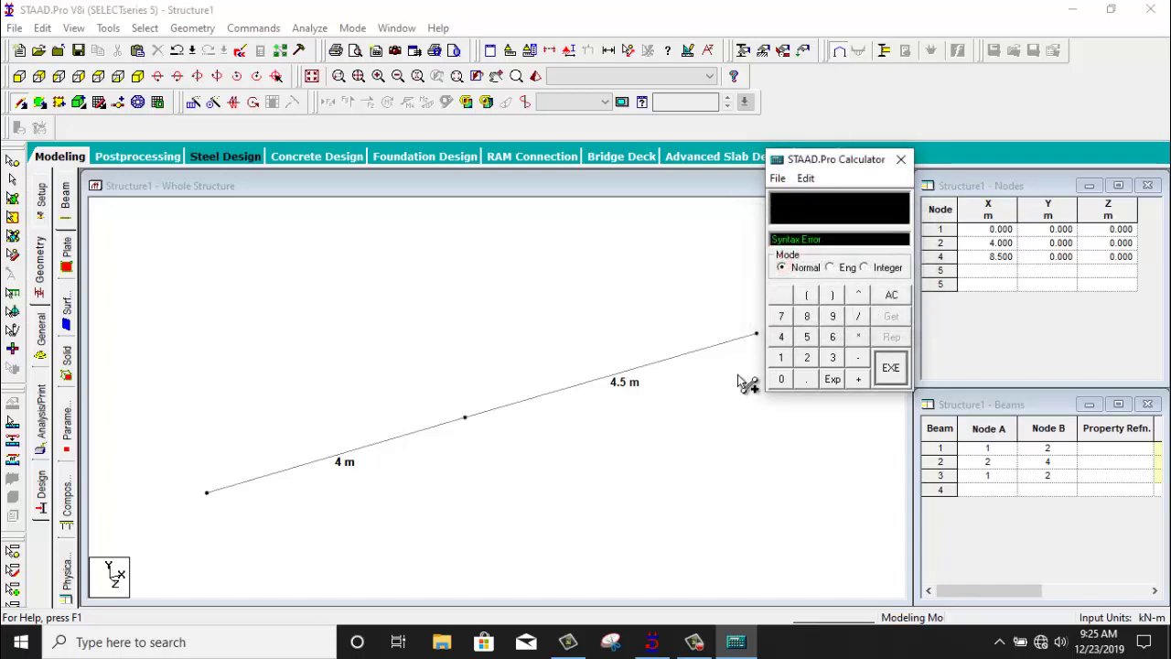
Calculate 4 + 4.5 for the total beam length and compare the result in Eng, Integer and Normal modes.
left_click(780, 337)
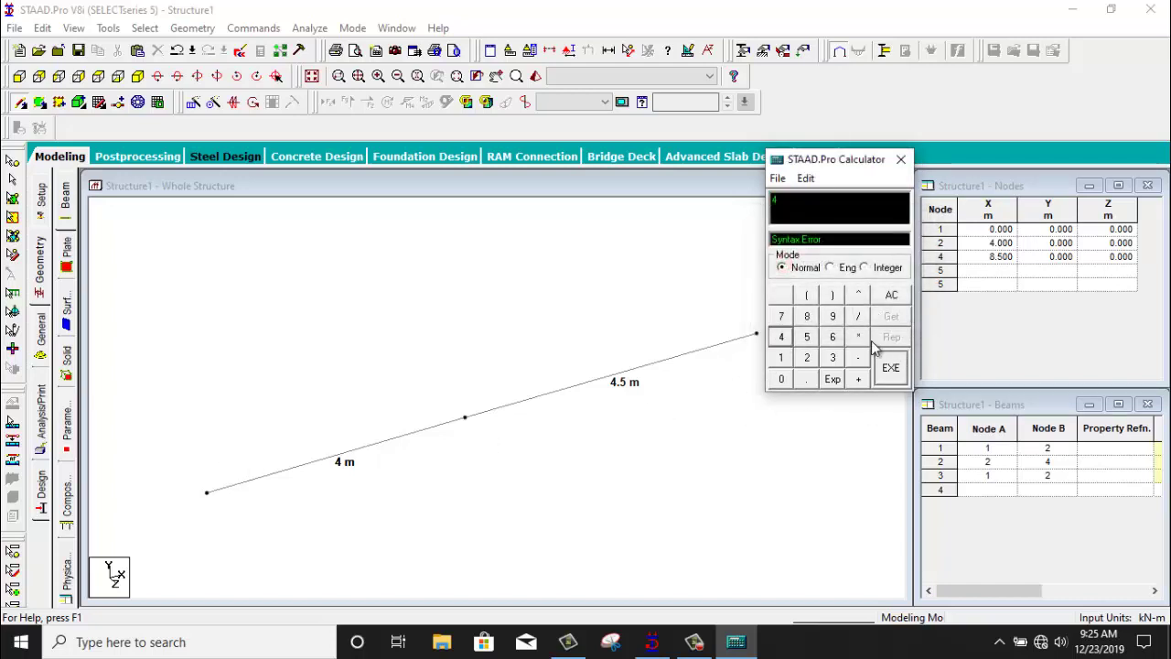
left_click(859, 380)
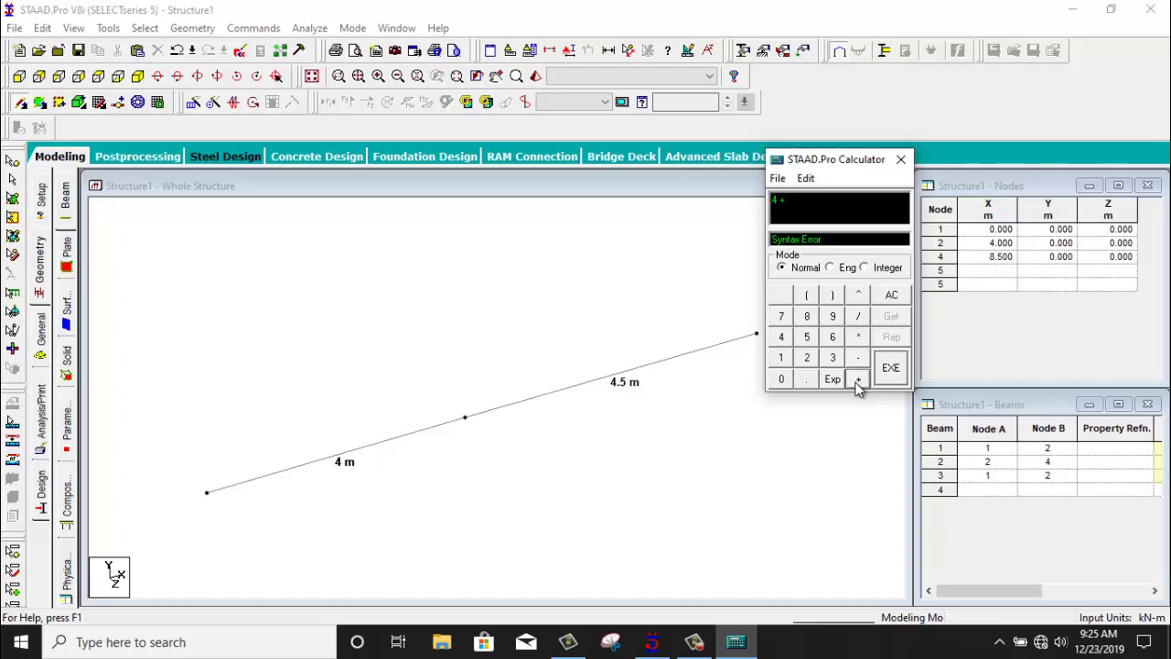
left_click(780, 336)
left_click(806, 381)
left_click(804, 337)
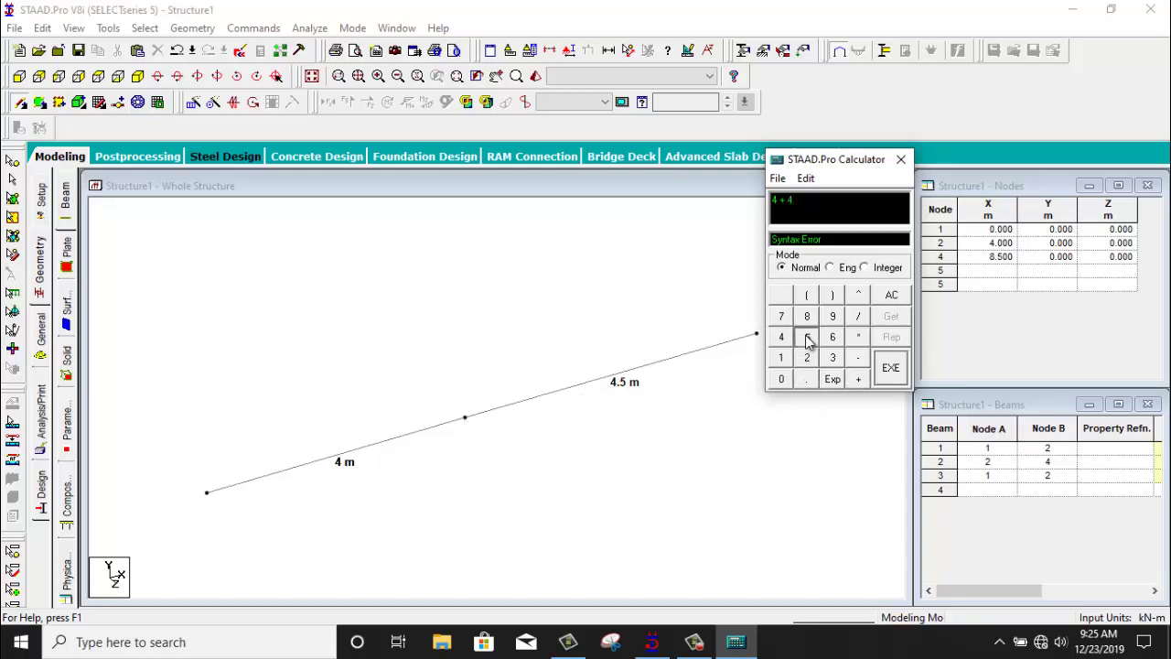
left_click(891, 374)
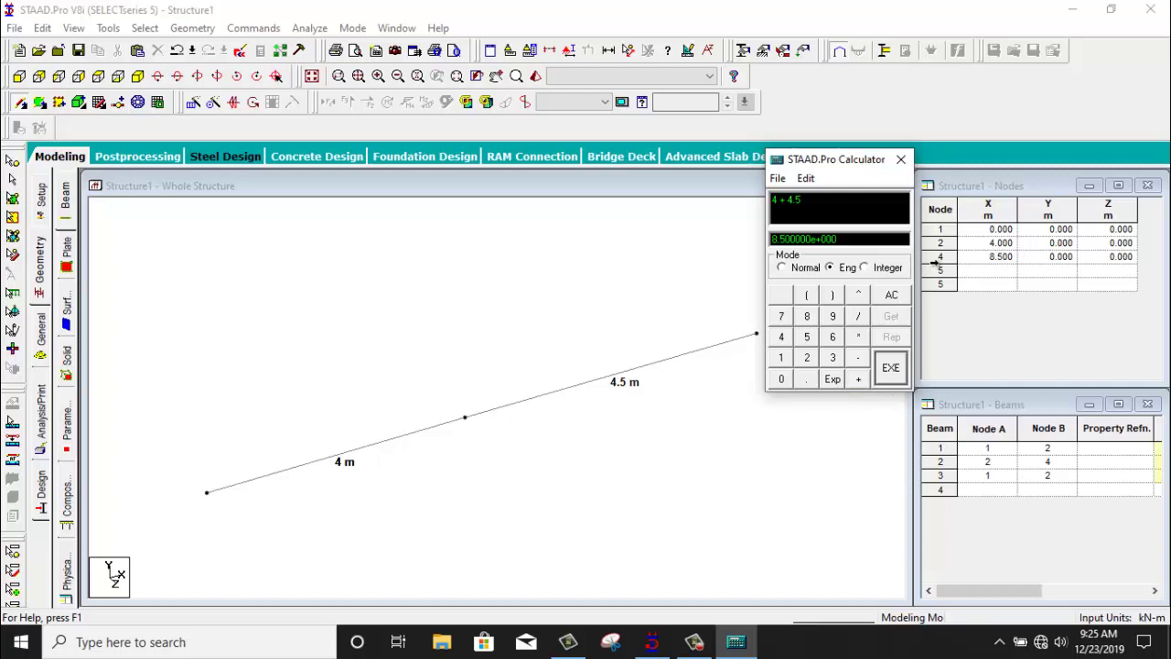
left_click(865, 267)
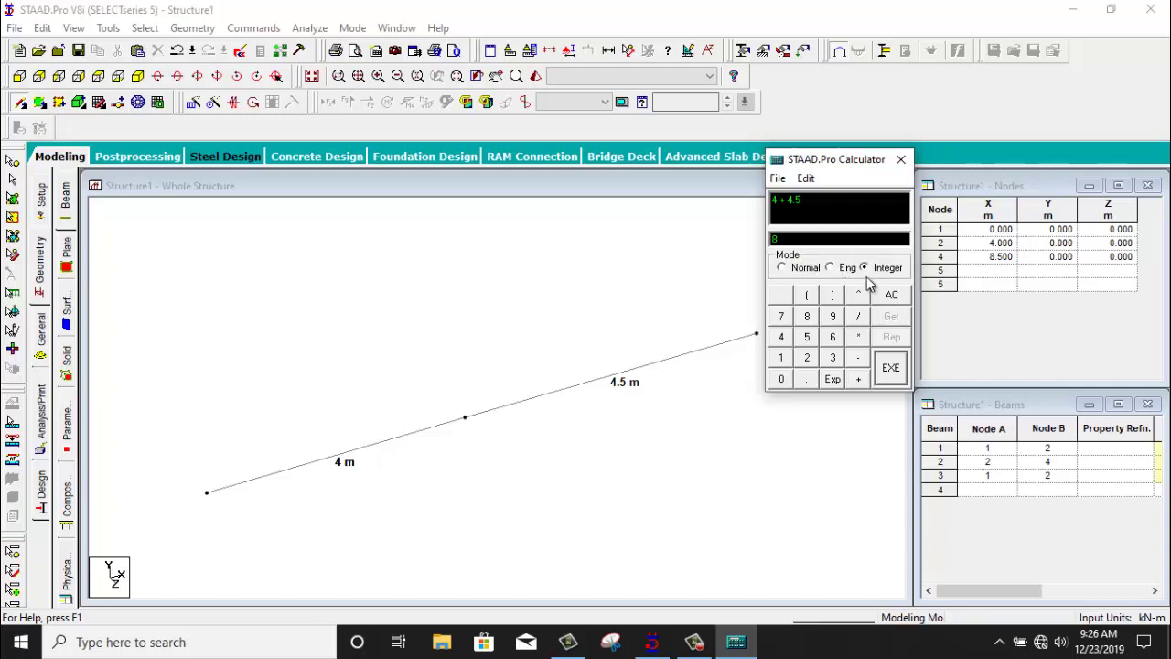
left_click(830, 268)
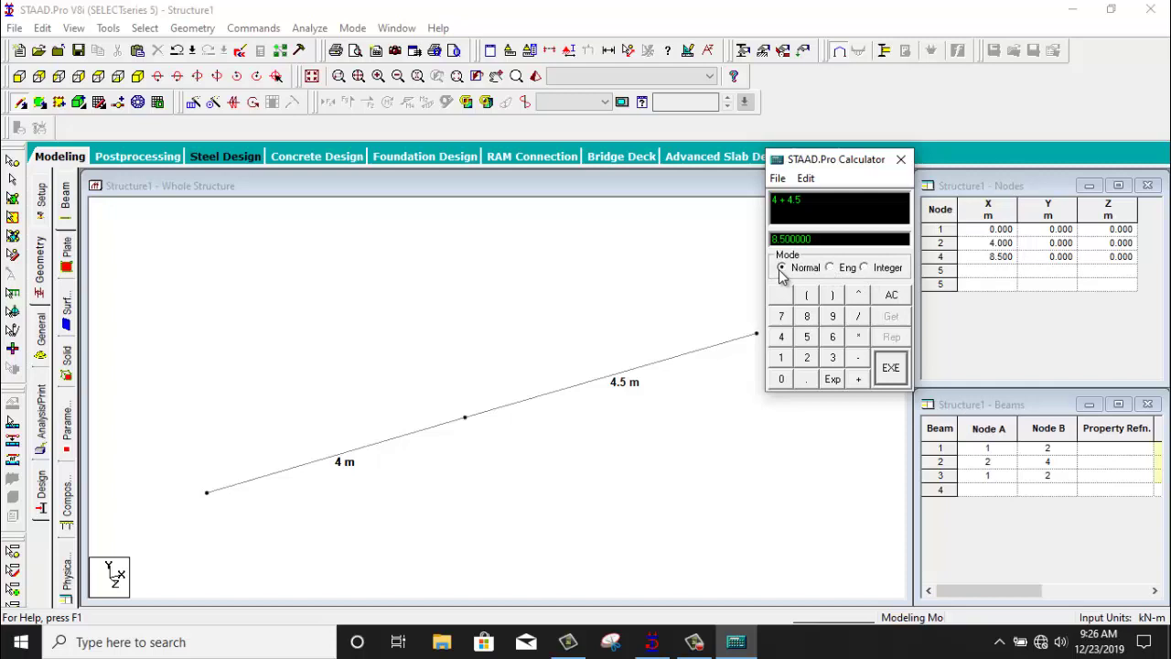